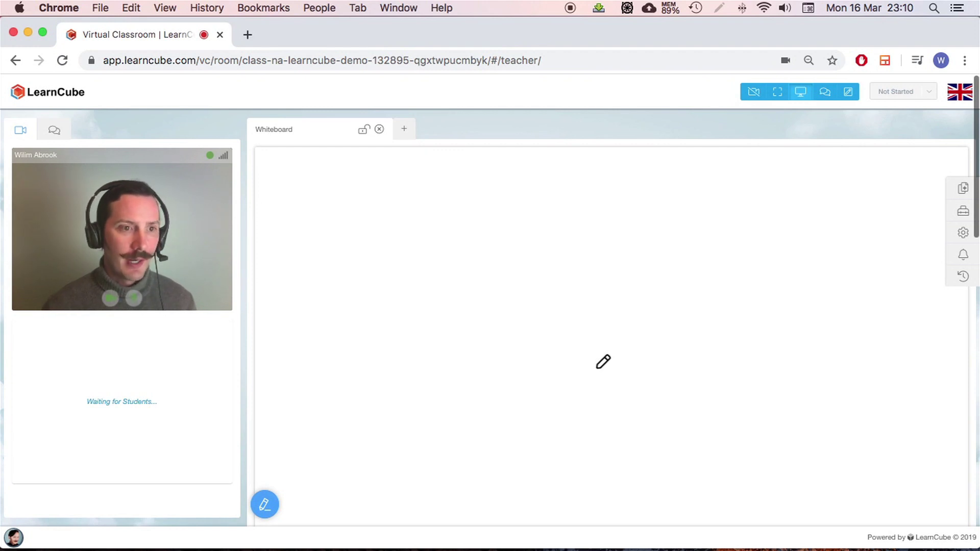
Draw a diagonal green line on the whiteboard.
left_click(271, 506)
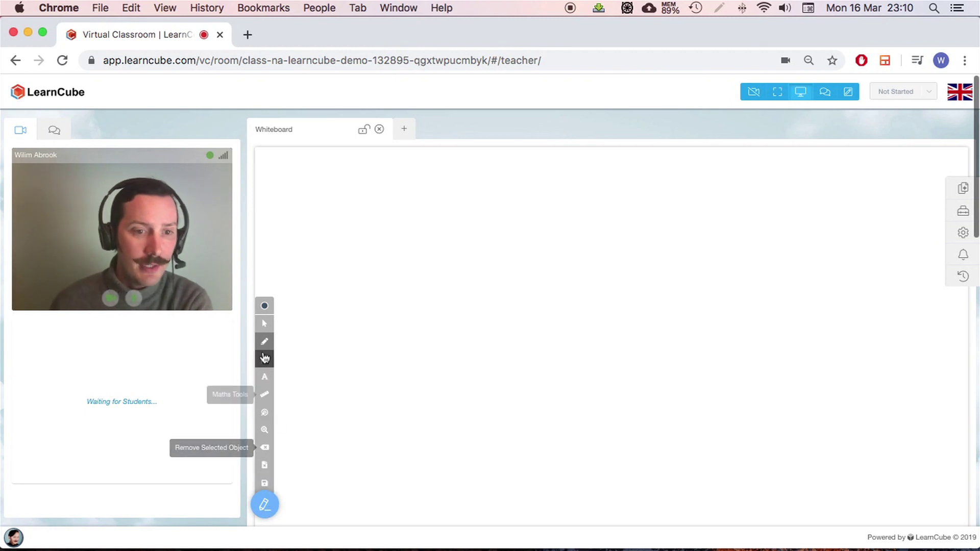
left_click(265, 306)
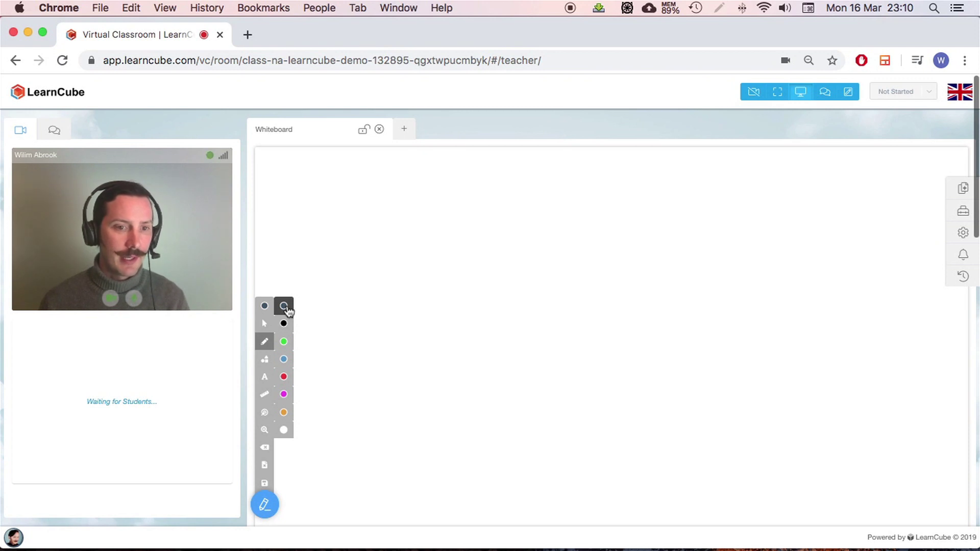
left_click(284, 323)
left_click(284, 360)
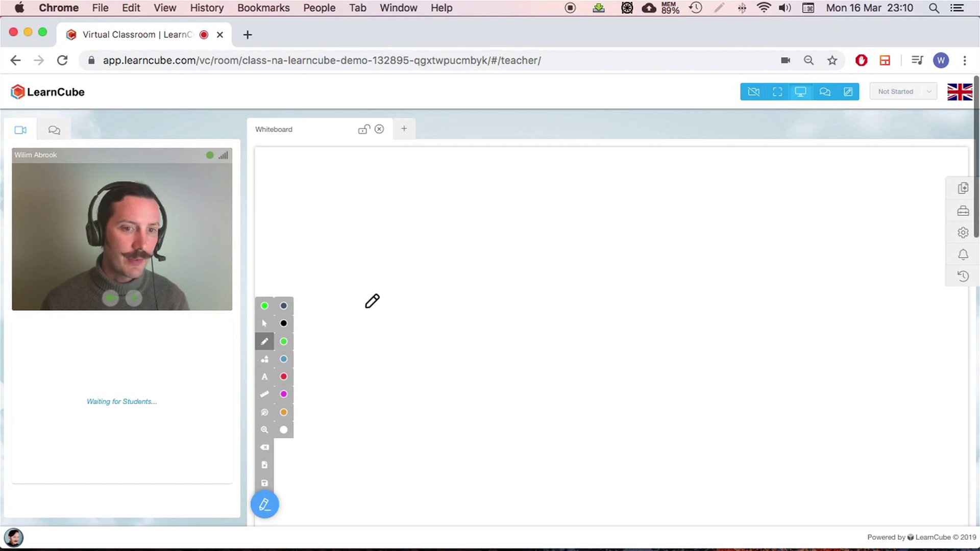
left_click_drag(365, 307, 453, 261)
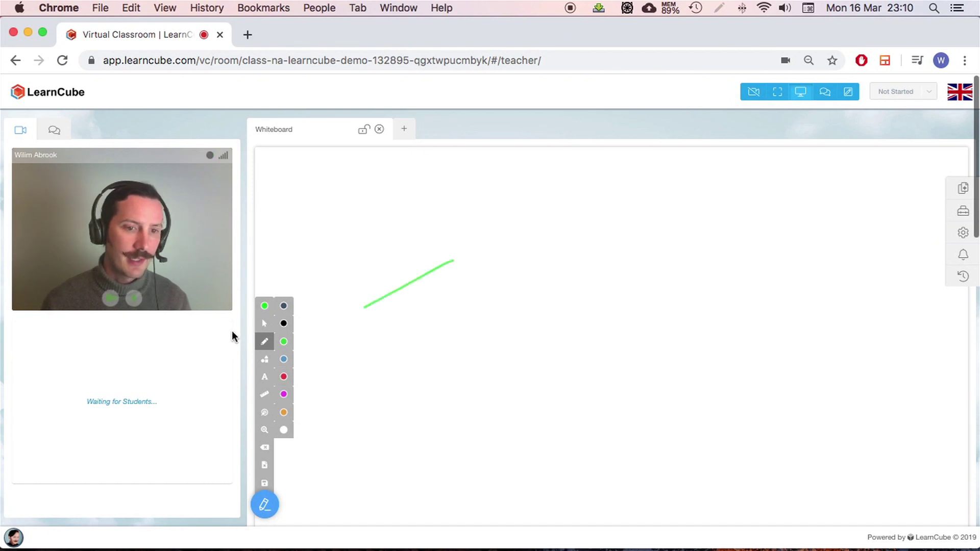
Recolour the green line blue and deselect it.
left_click(265, 323)
left_click(400, 289)
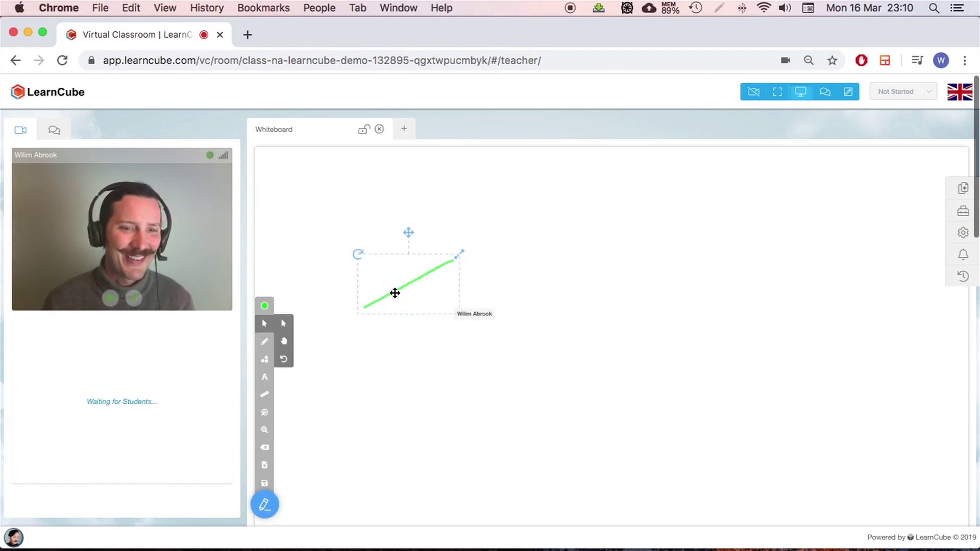
left_click(264, 306)
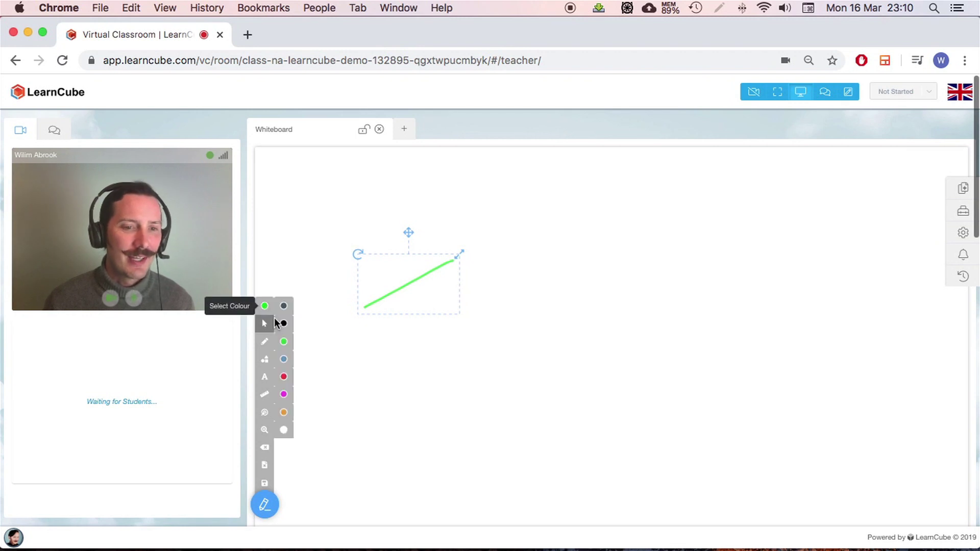
left_click(284, 360)
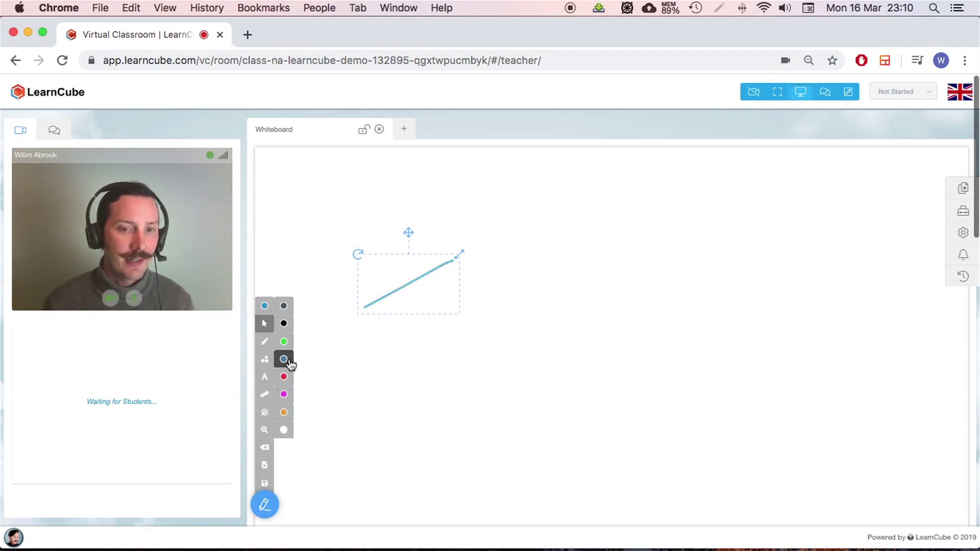
left_click(385, 350)
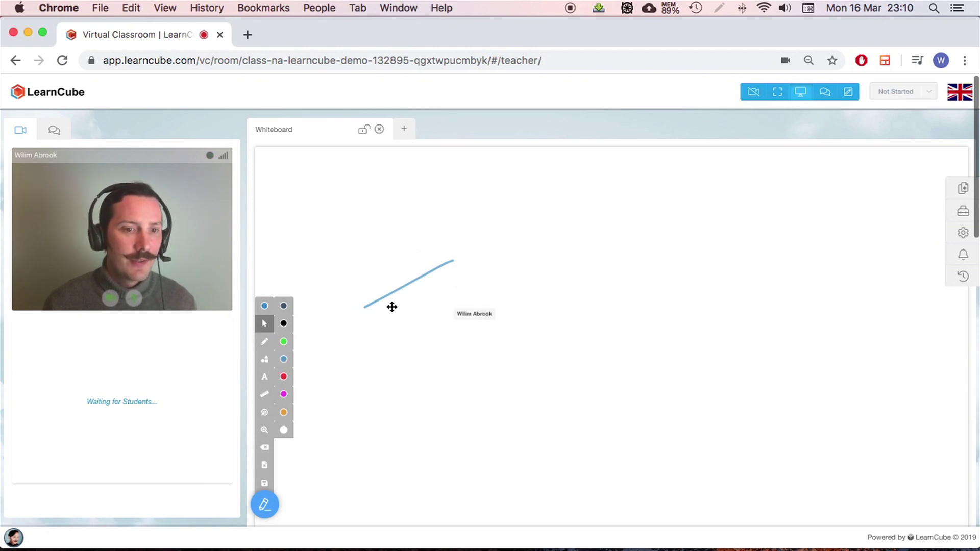
Resize the blue line, then move it up and to the right.
left_click(408, 289)
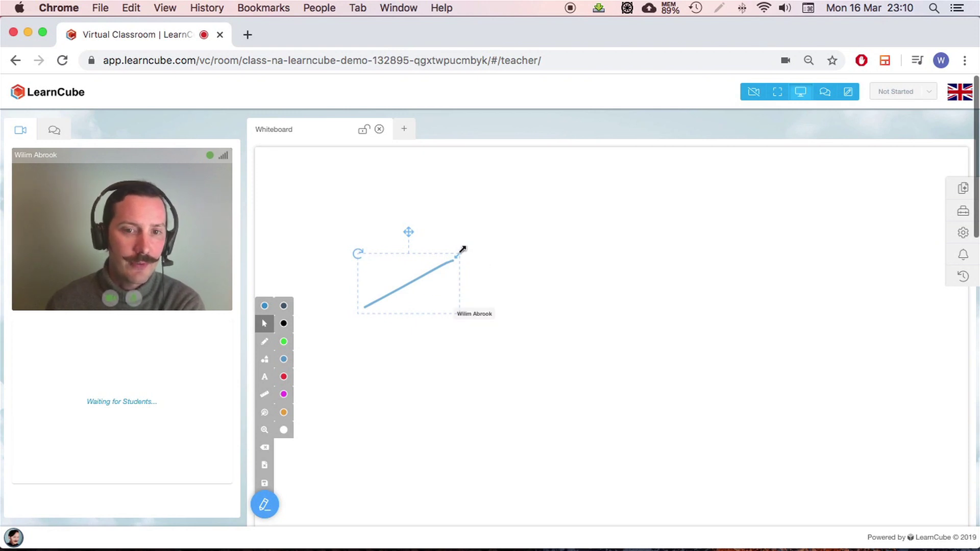
mouse_move(463, 249)
left_mouse_down()
mouse_move(617, 192)
mouse_move(596, 175)
mouse_move(474, 246)
left_mouse_up()
left_click_drag(420, 271, 421, 271)
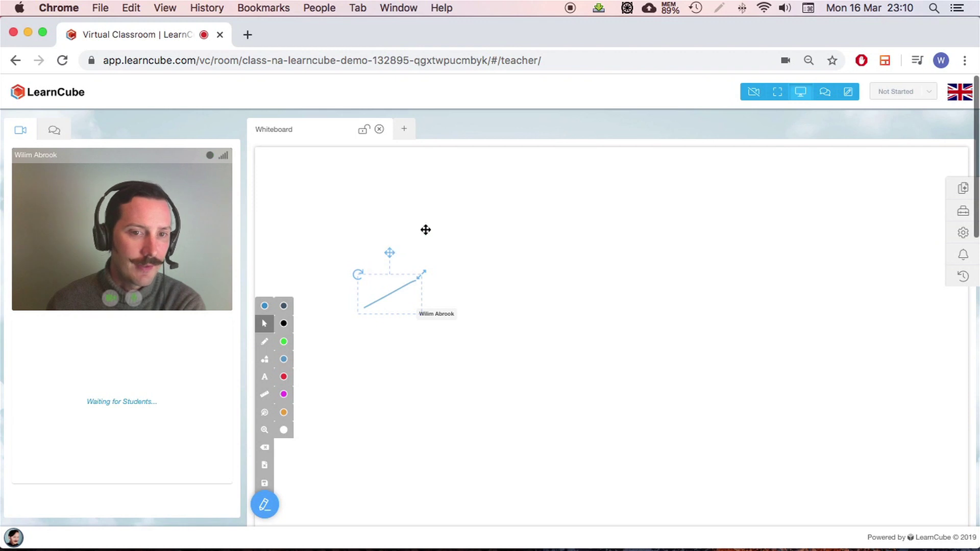
left_click_drag(426, 230, 533, 176)
left_click(604, 363)
Move the line back down-left, then delete it from the board.
left_click(497, 239)
left_click_drag(497, 240, 362, 224)
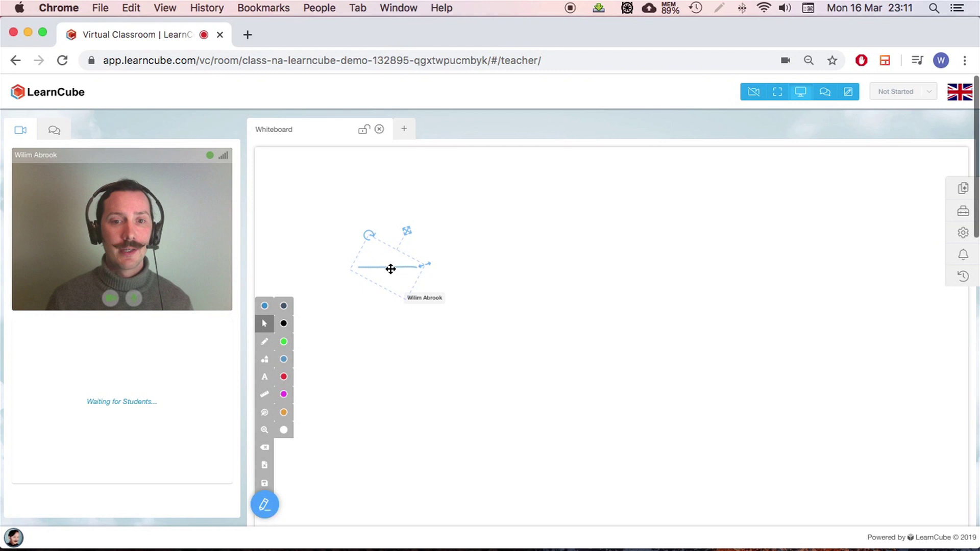
left_click(386, 361)
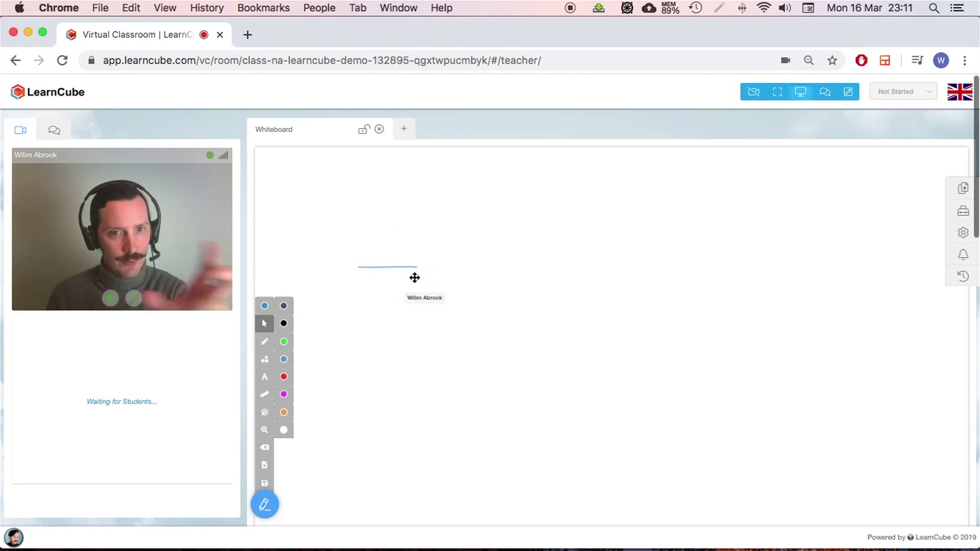
left_click(395, 269)
key("BackSpace")
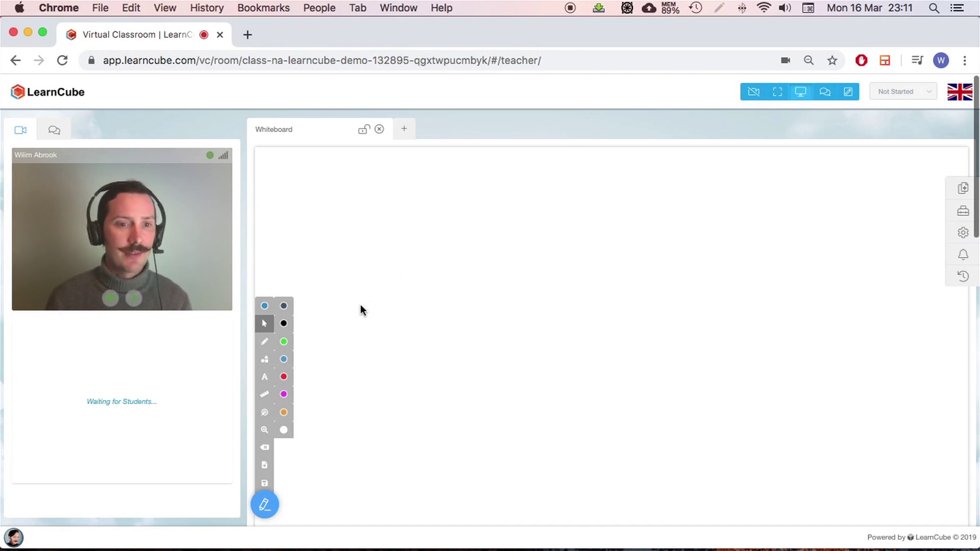
Sketch a freehand stick figure with head, body, leg and arms.
left_click(263, 325)
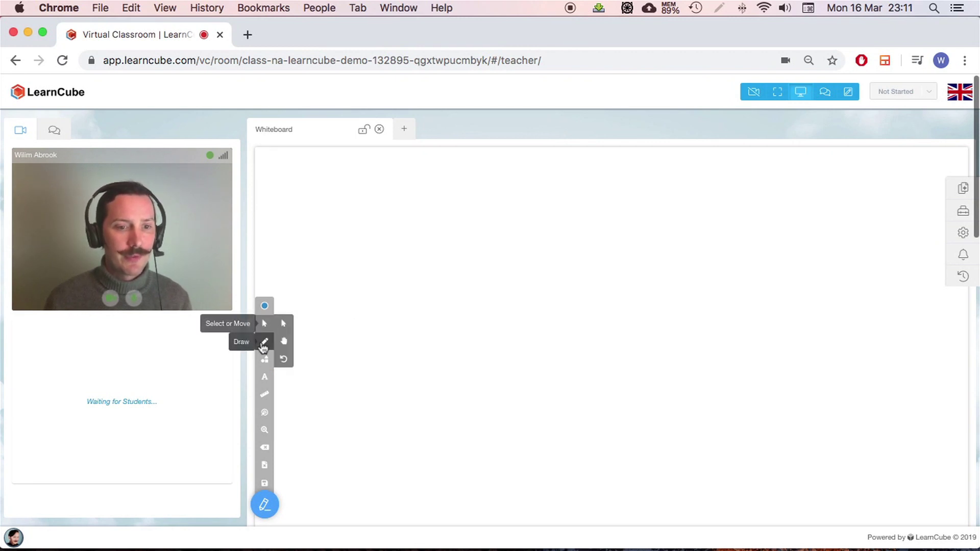
left_click(265, 342)
mouse_move(423, 192)
left_mouse_down()
mouse_move(434, 197)
mouse_move(413, 266)
left_mouse_up()
mouse_move(427, 232)
left_mouse_down()
mouse_move(436, 244)
mouse_move(429, 236)
mouse_move(454, 215)
left_mouse_up()
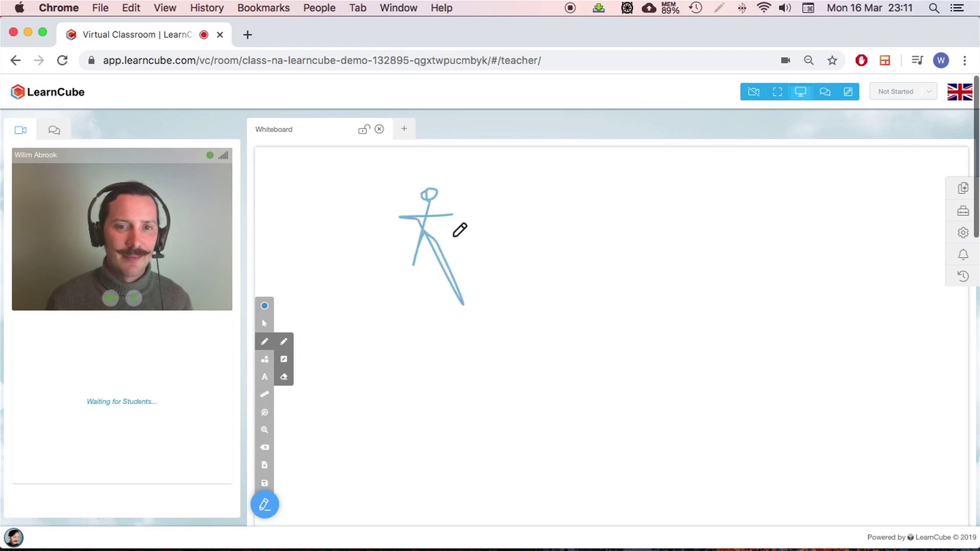
Move the stick figure toward the middle of the board.
left_click(265, 323)
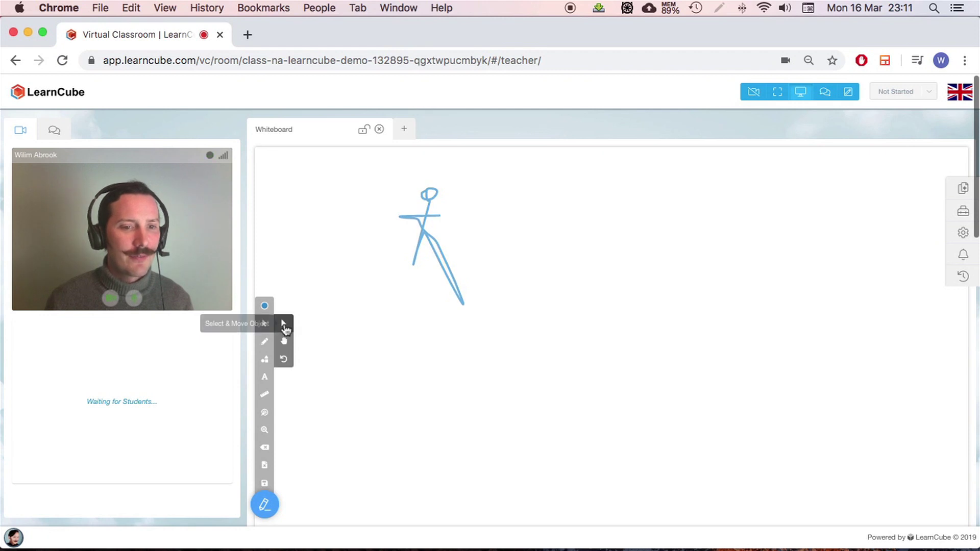
left_click(432, 228)
left_click_drag(431, 228, 536, 251)
left_click(437, 269)
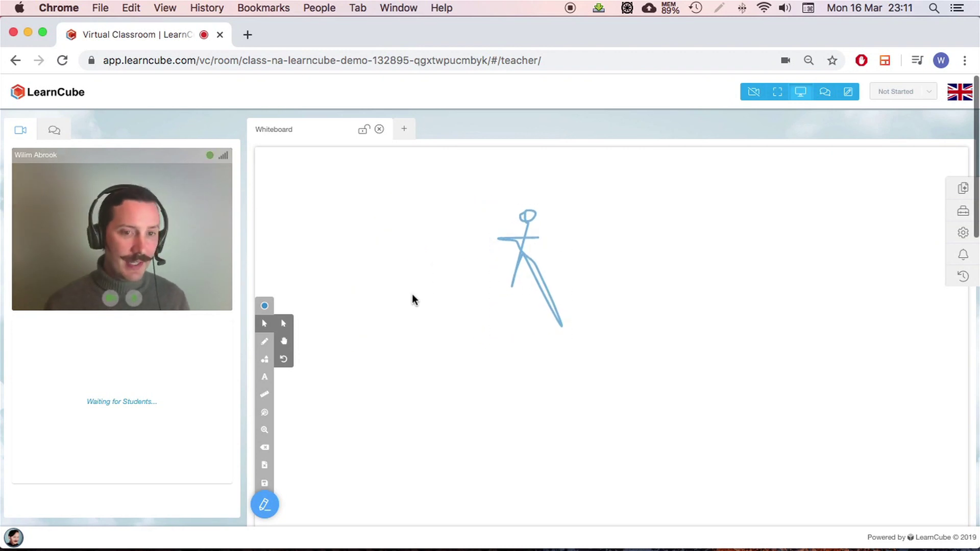
Pan the whiteboard around, then reset the view to its default position.
left_click(284, 341)
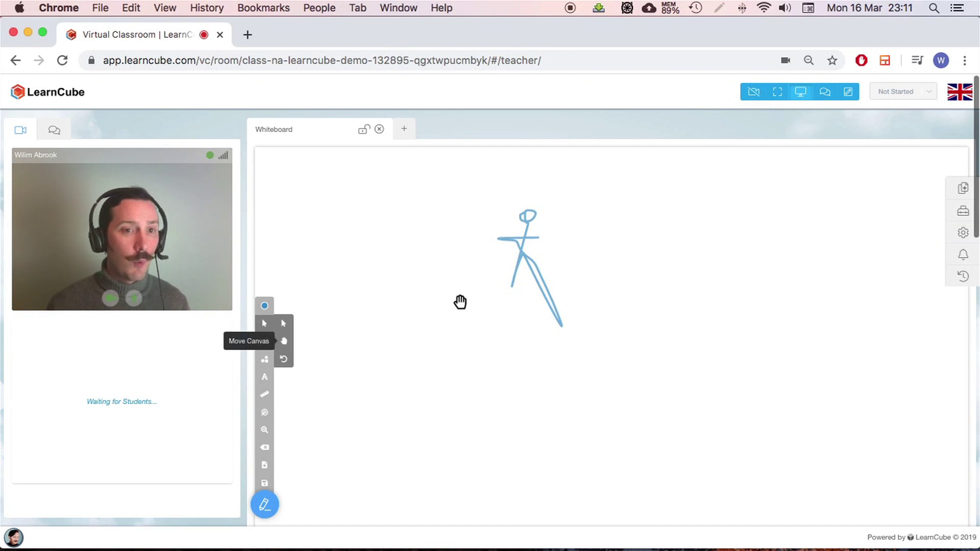
left_click_drag(403, 305, 689, 393)
left_click_drag(796, 333, 363, 249)
left_click_drag(746, 295, 566, 258)
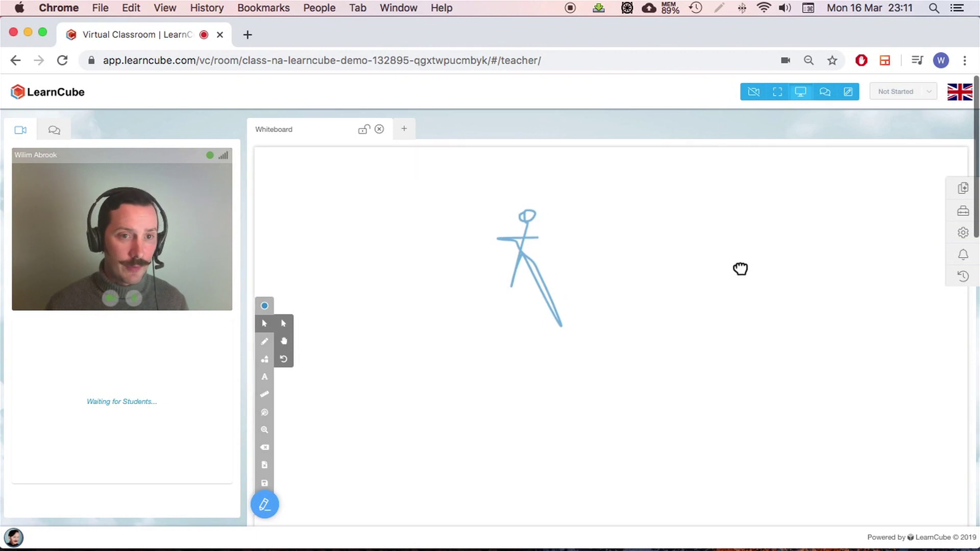
left_click(285, 360)
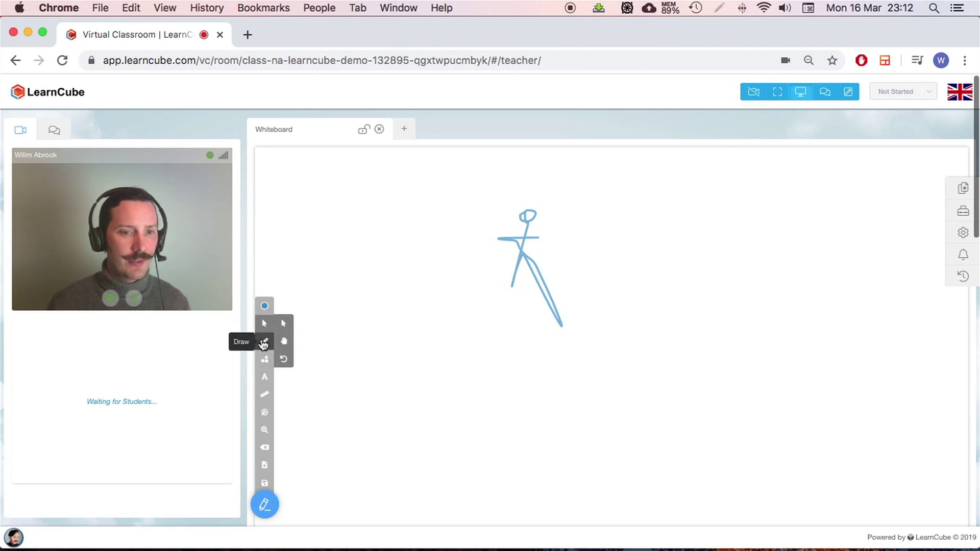
Highlight the stick figure's head in blue with the highlighter.
mouse_move(263, 344)
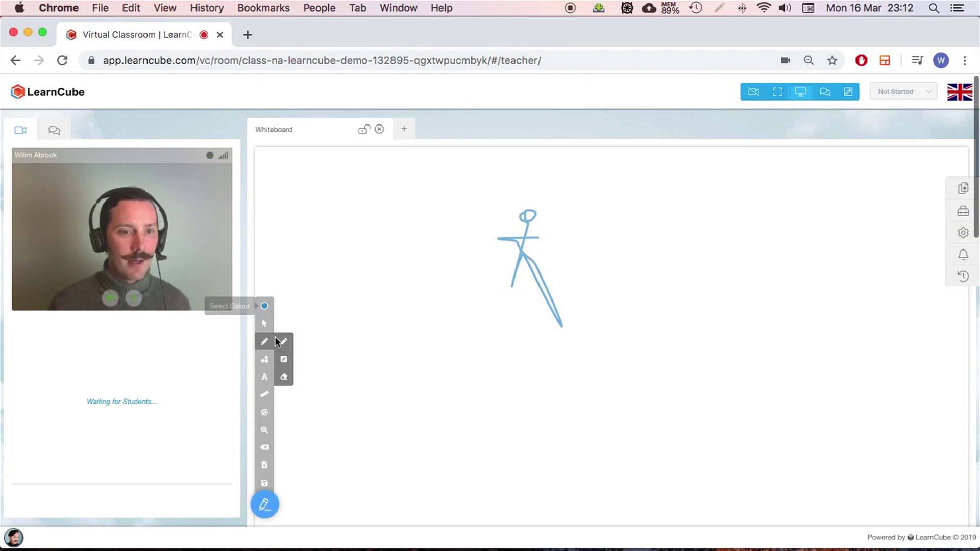
left_click(285, 364)
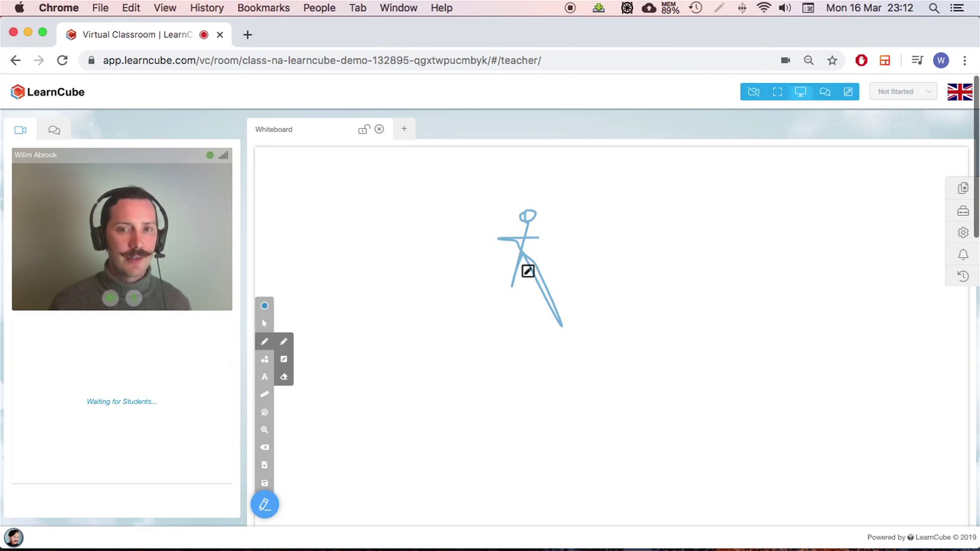
left_click_drag(519, 221, 531, 217)
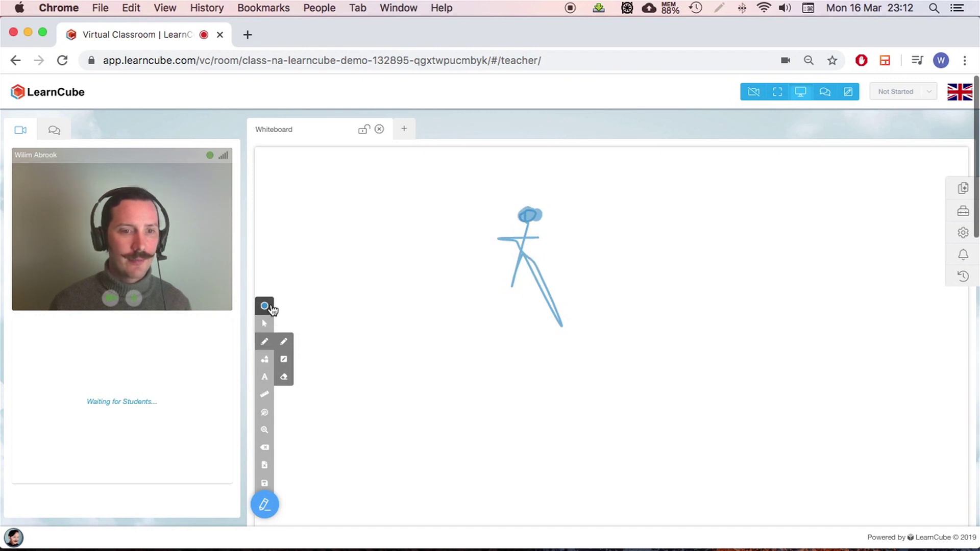
Add the text label 'some text' to the left of the figure.
mouse_move(267, 306)
left_click(265, 376)
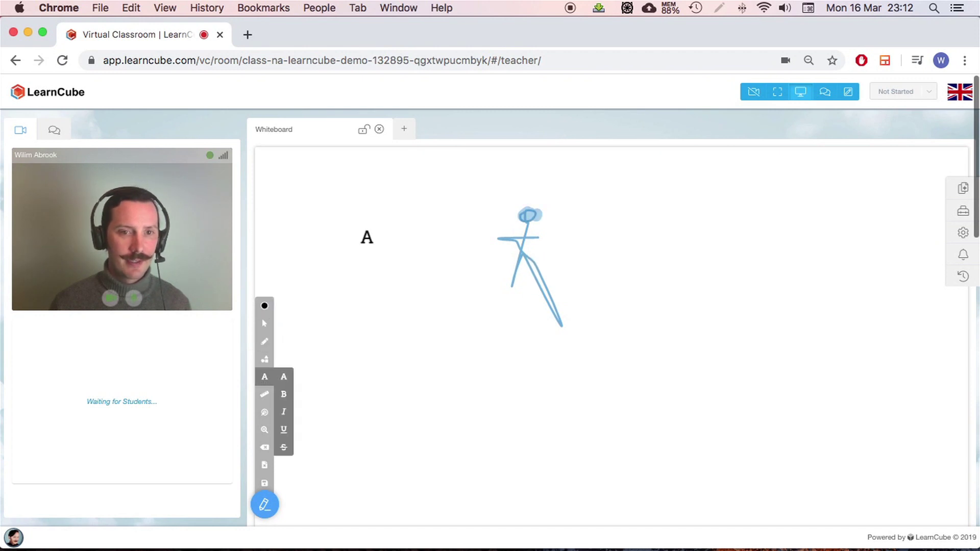
left_click(365, 236)
type("seom te")
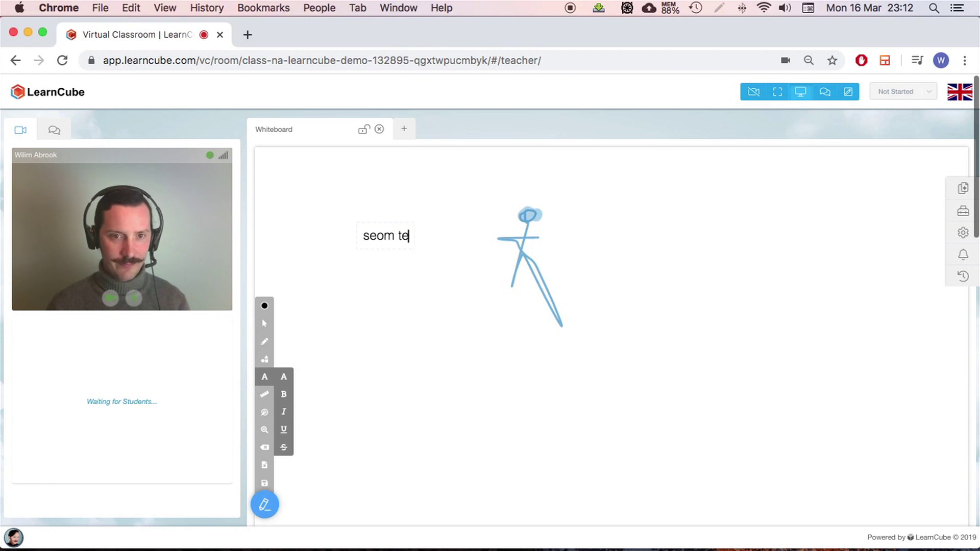
key("BackSpace")
key("BackSpace")
key("BackSpace")
key("BackSpace")
key("BackSpace")
type("me ")
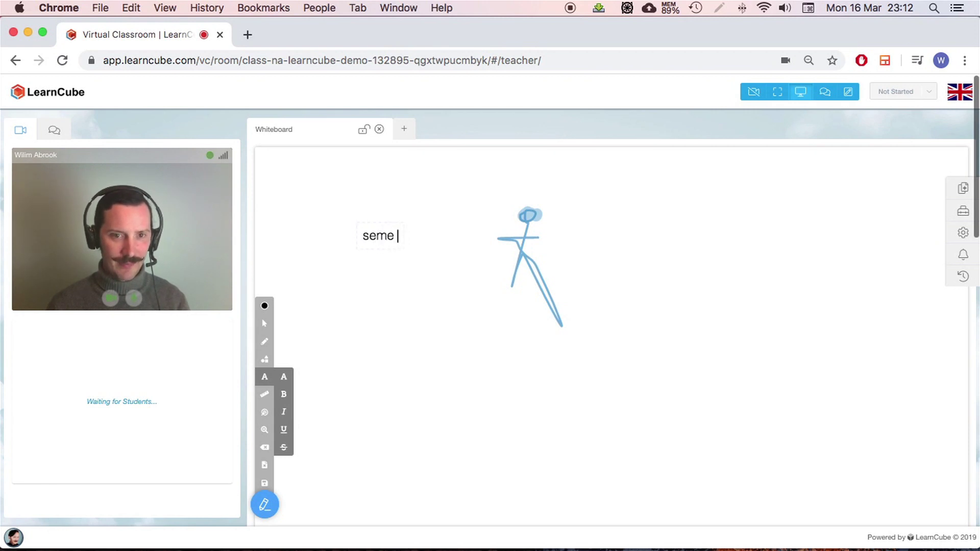
type(" text")
left_click(433, 287)
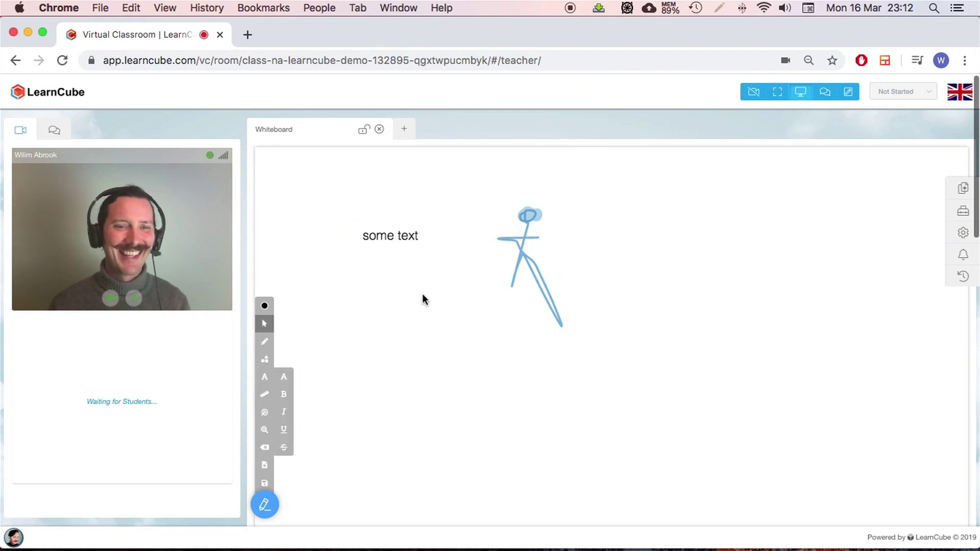
Highlight the word 'text' with an orange marker.
left_click(265, 305)
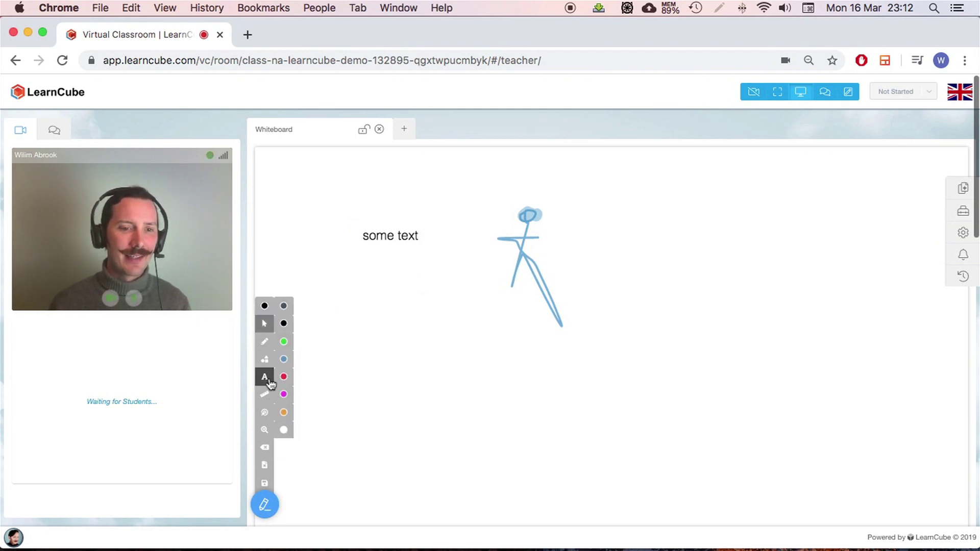
left_click(264, 342)
left_click(284, 360)
left_click(264, 305)
left_click(284, 413)
left_click_drag(397, 236, 427, 236)
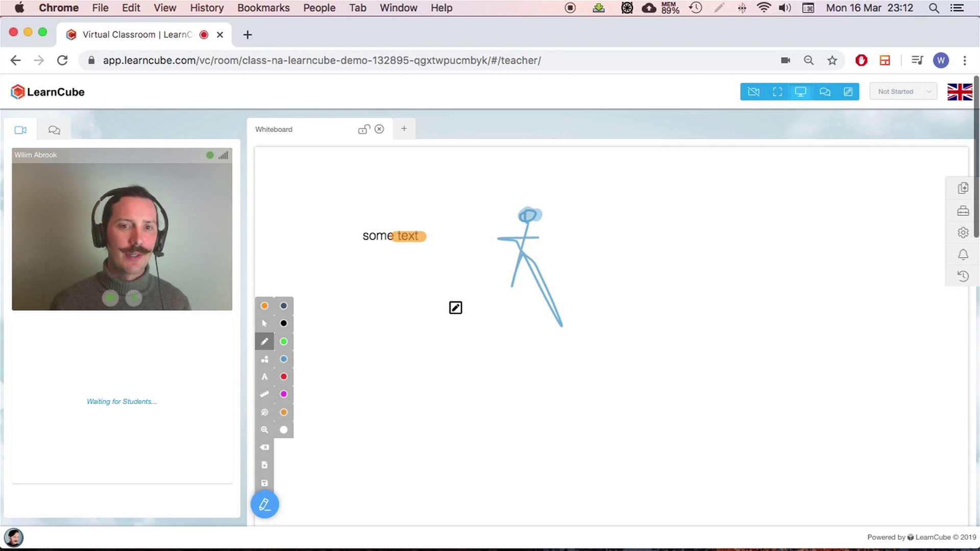
left_click(265, 323)
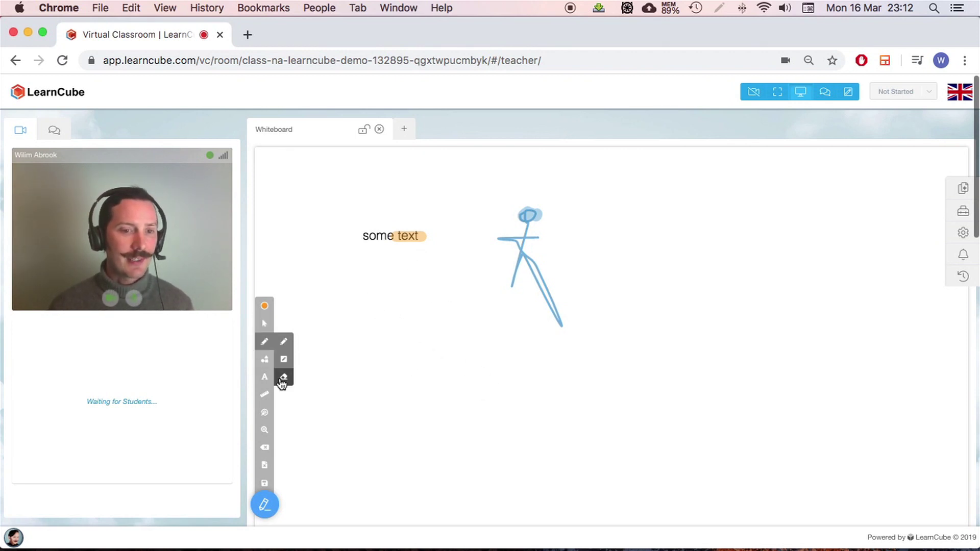
Erase the 'some text' label and its orange highlight with the Eraser.
left_click(281, 377)
mouse_move(415, 234)
left_mouse_down()
mouse_move(416, 225)
mouse_move(422, 239)
mouse_move(416, 214)
mouse_move(402, 249)
mouse_move(403, 230)
mouse_move(396, 237)
mouse_move(403, 243)
left_mouse_up()
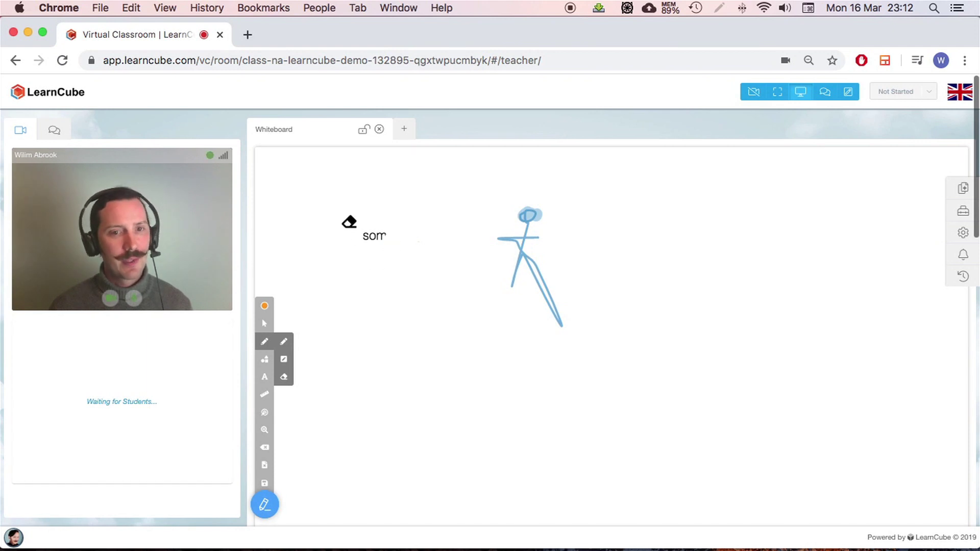
left_click_drag(349, 222, 376, 239)
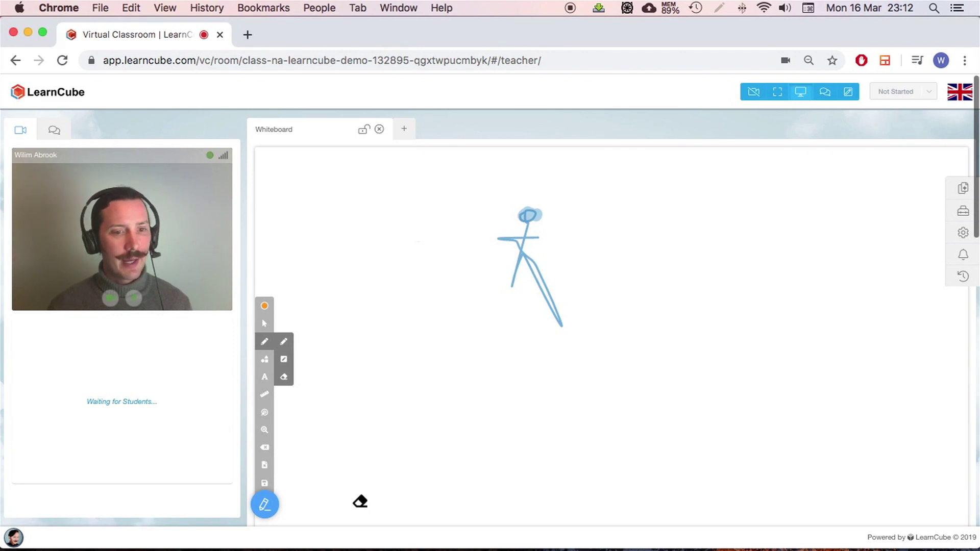
Draw two orange arrows pointing at the stick figure, one below the other.
left_click(265, 359)
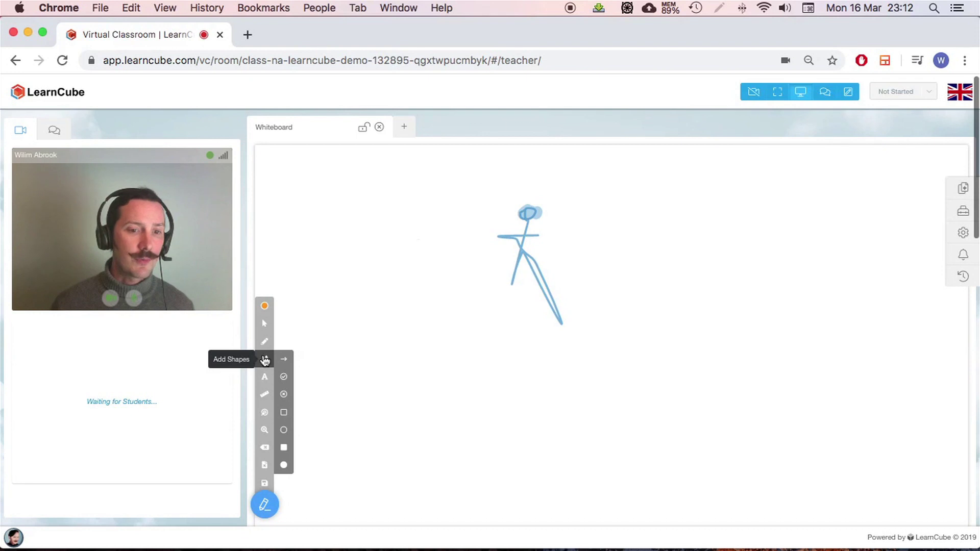
left_click(284, 359)
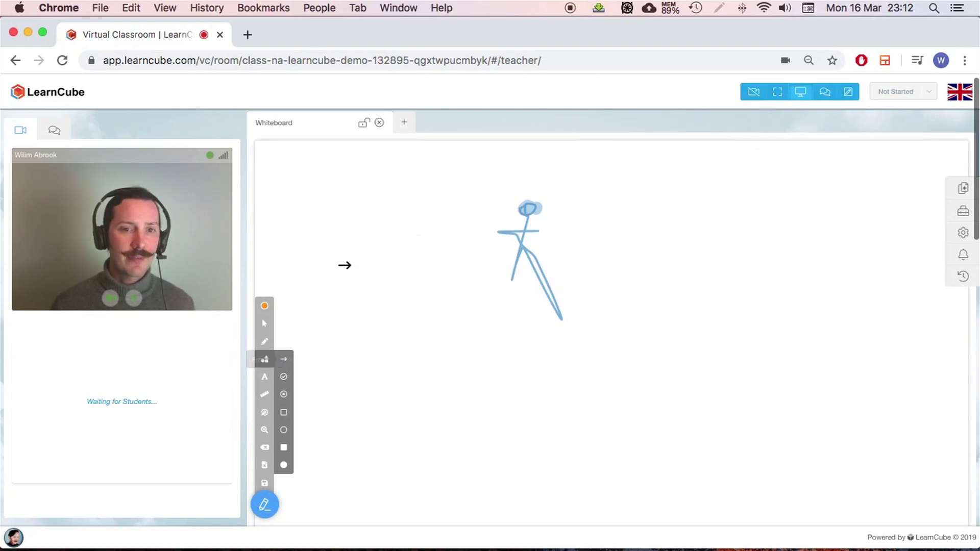
left_click_drag(332, 223, 492, 226)
left_click_drag(332, 257, 483, 256)
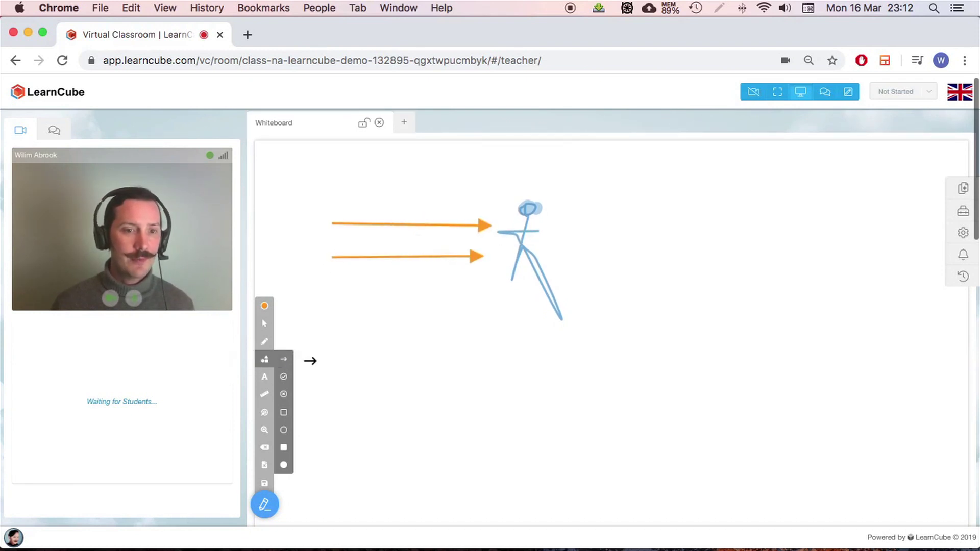
Stamp a green tick and a red cross, placing the cross right and the tick lower.
left_click(284, 377)
left_click(284, 395)
left_click_drag(613, 228, 720, 259)
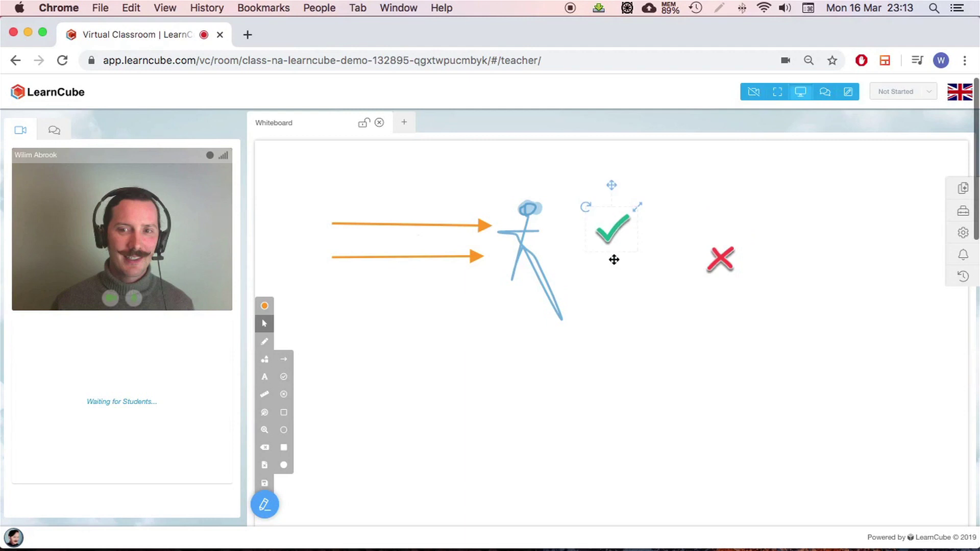
left_click_drag(614, 260, 610, 292)
left_click(690, 355)
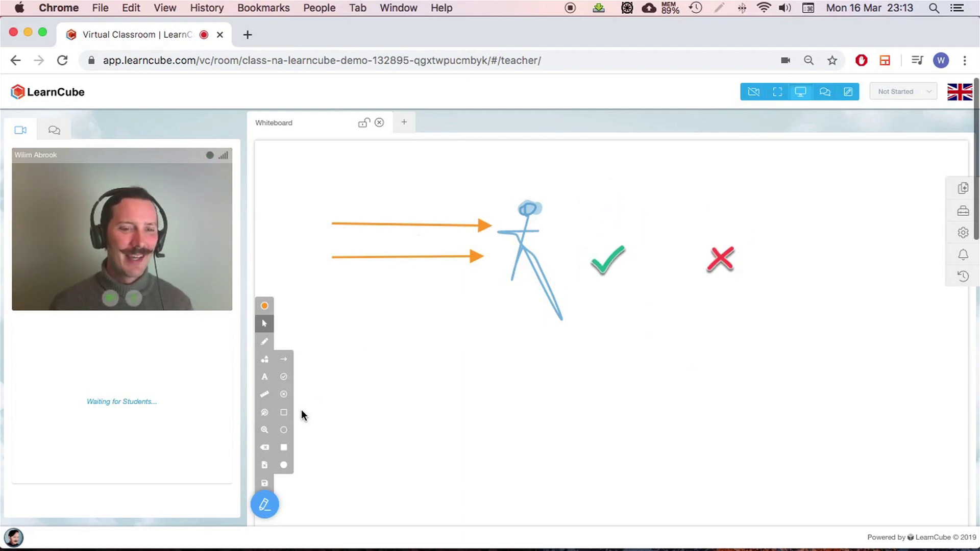
Draw an outlined green square below the arrows.
left_click(264, 306)
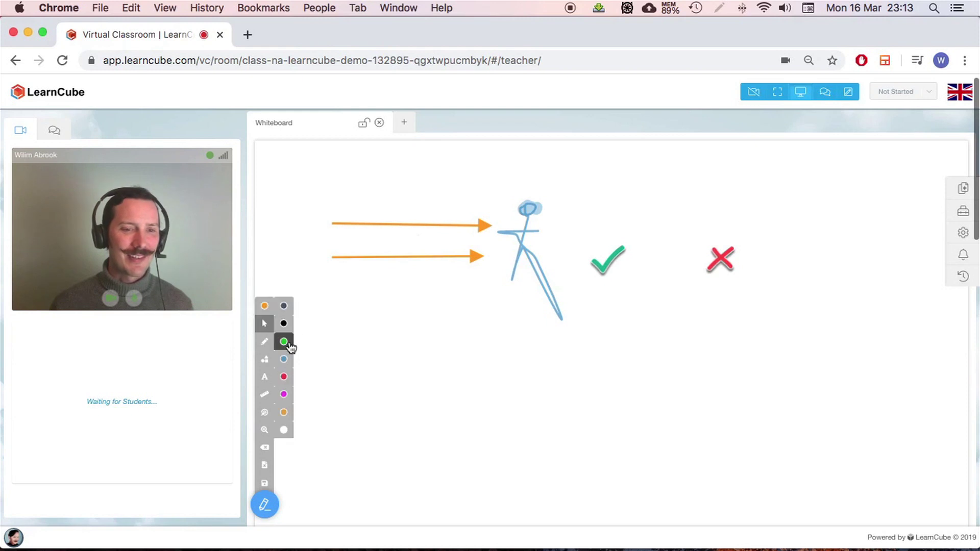
left_click(266, 361)
left_click(284, 412)
left_click_drag(338, 299, 489, 438)
Draw a green rectangle below the tick and an overlapping filled green ellipse.
left_click(284, 430)
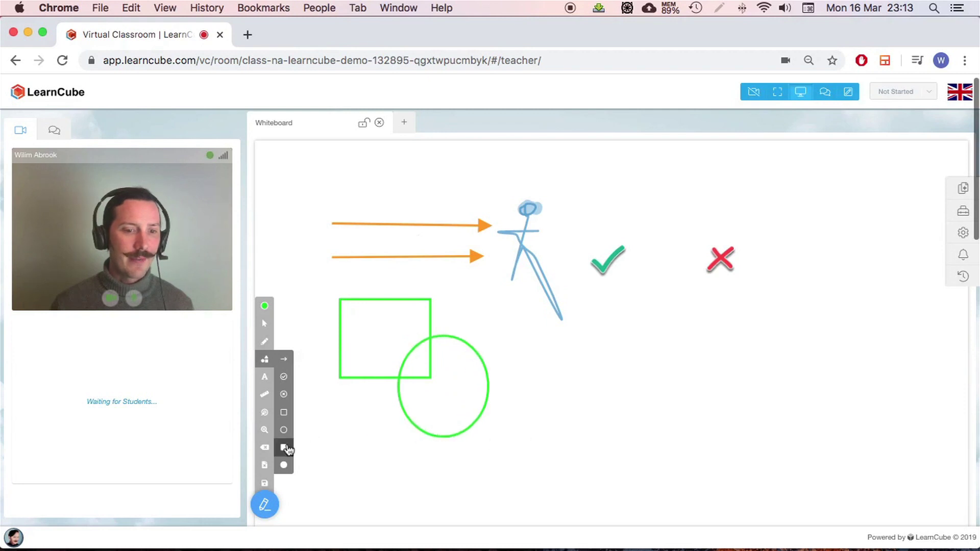
left_click_drag(521, 326, 638, 383)
left_click(284, 466)
left_click_drag(602, 353, 710, 444)
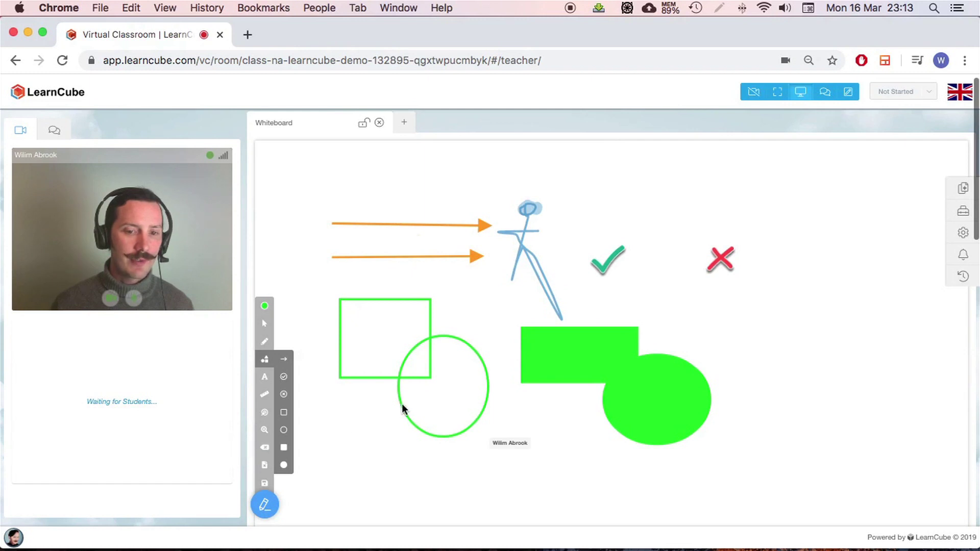
Delete the outlined green circle and the outlined green square.
left_click(265, 325)
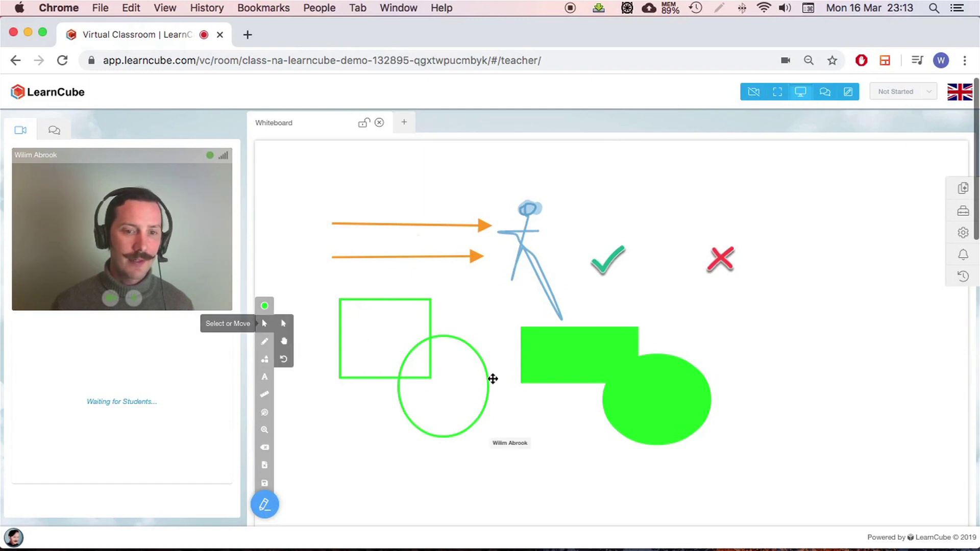
left_click(490, 381)
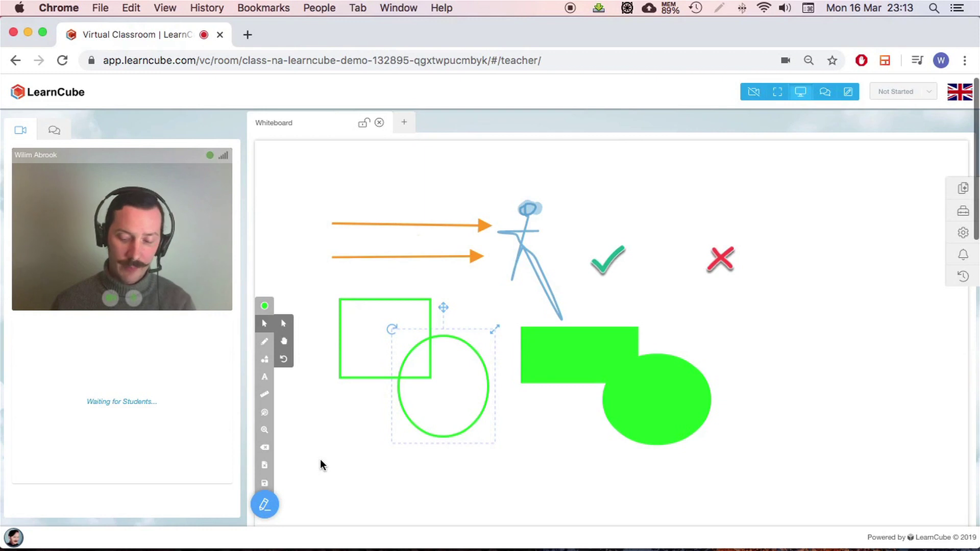
key("Delete")
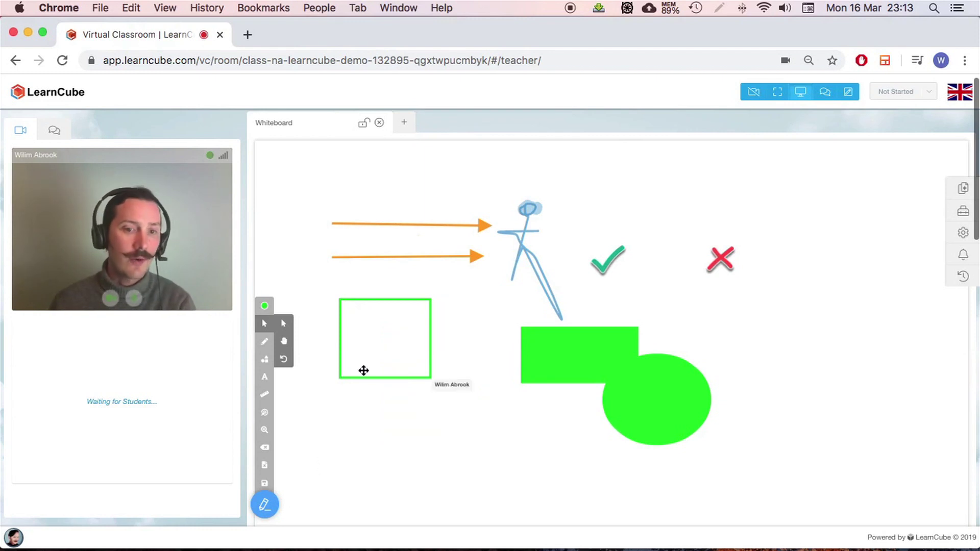
left_click(265, 449)
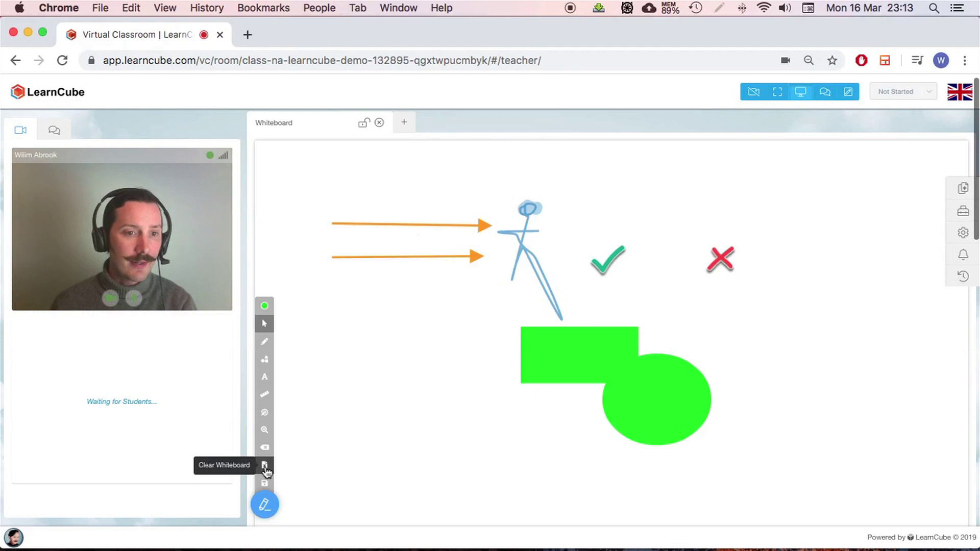
Clear all annotations from the whiteboard and confirm with Proceed.
left_click(264, 466)
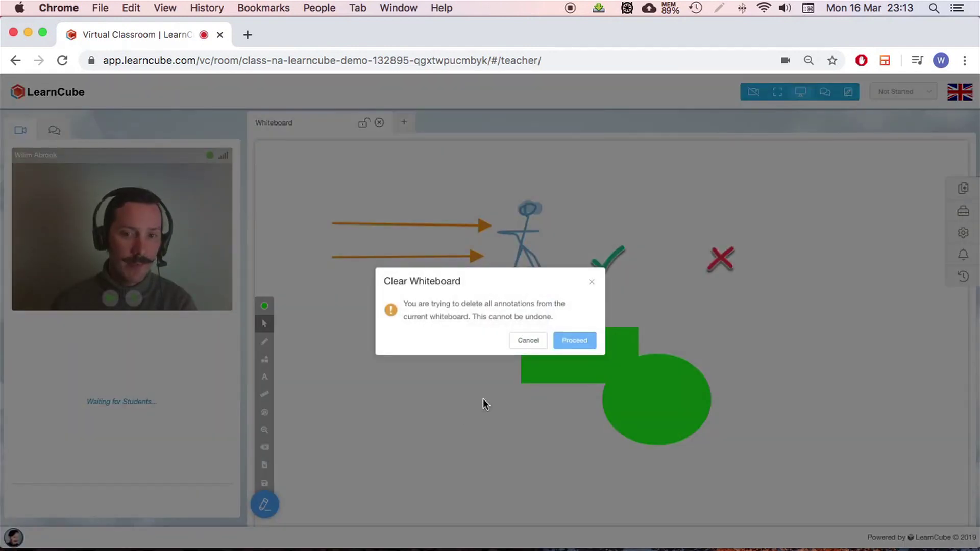
left_click(572, 350)
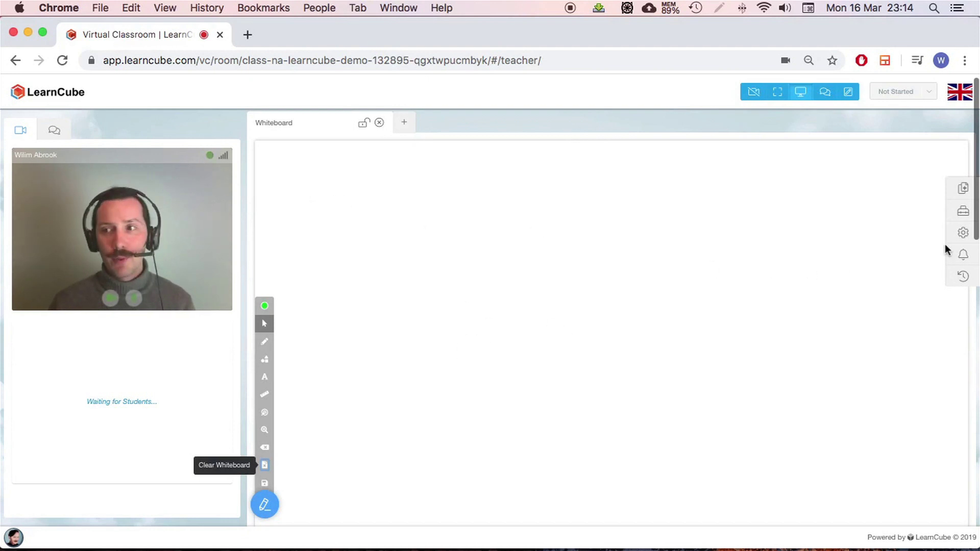
Open the 'To Get' PDF from Lesson Materials and scroll through the BBC quiz.
left_click(962, 188)
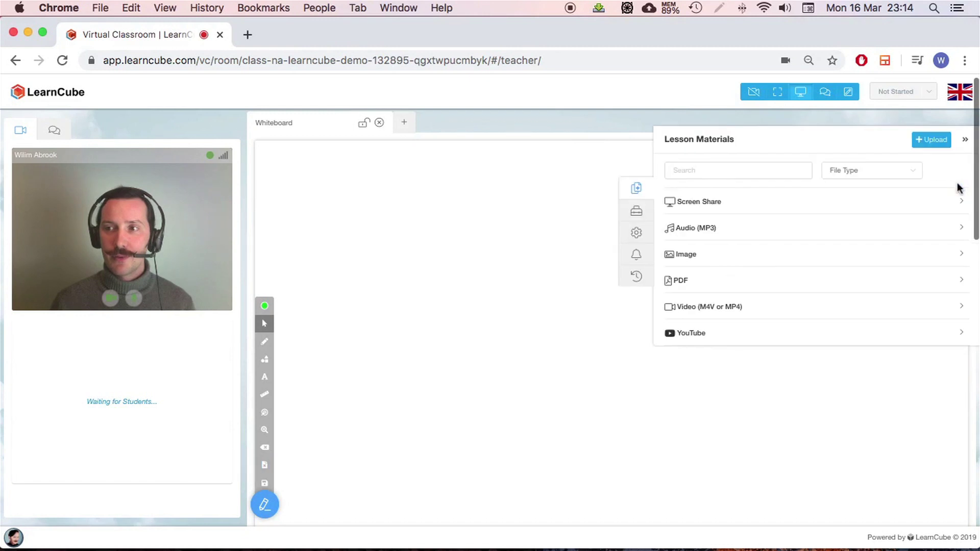
left_click(682, 280)
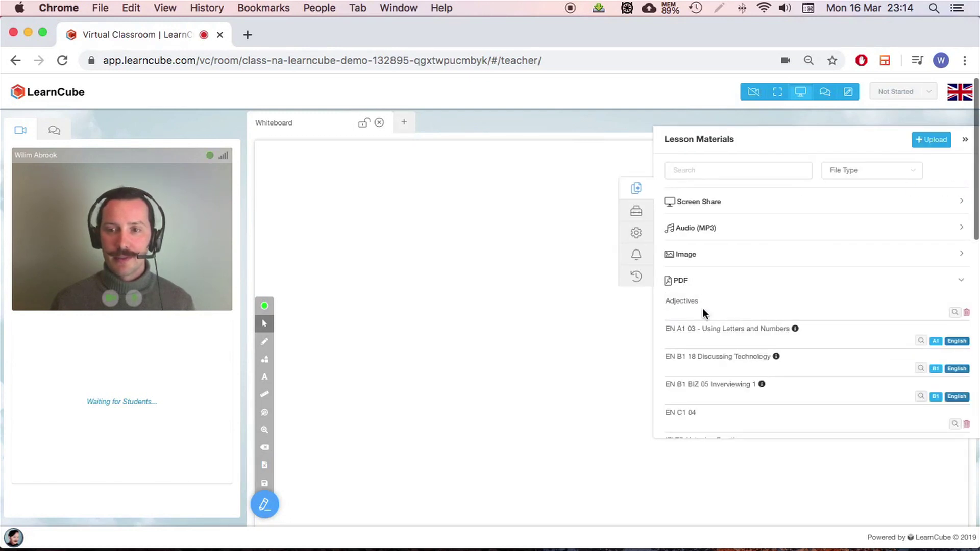
scroll(703, 317, "down", 2)
scroll(715, 317, "down", 5)
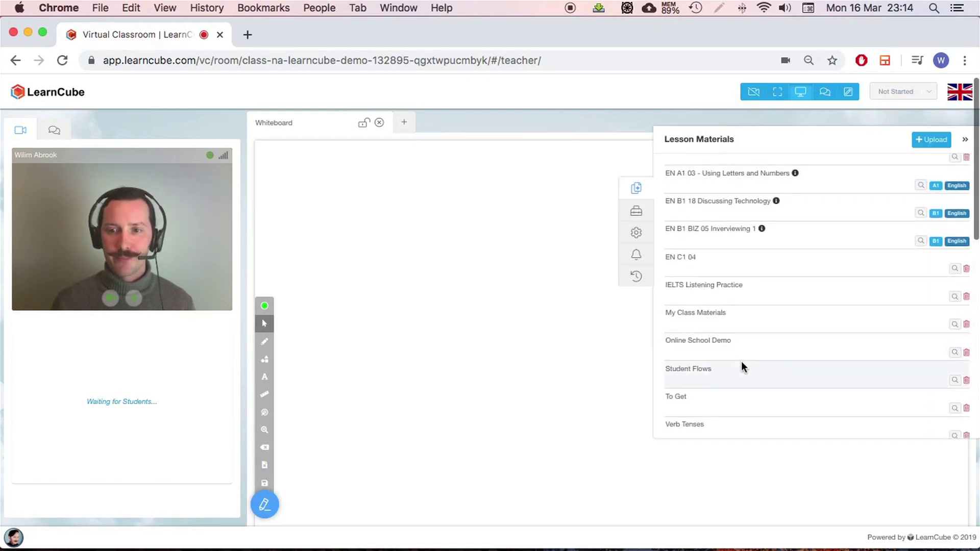
left_click(679, 400)
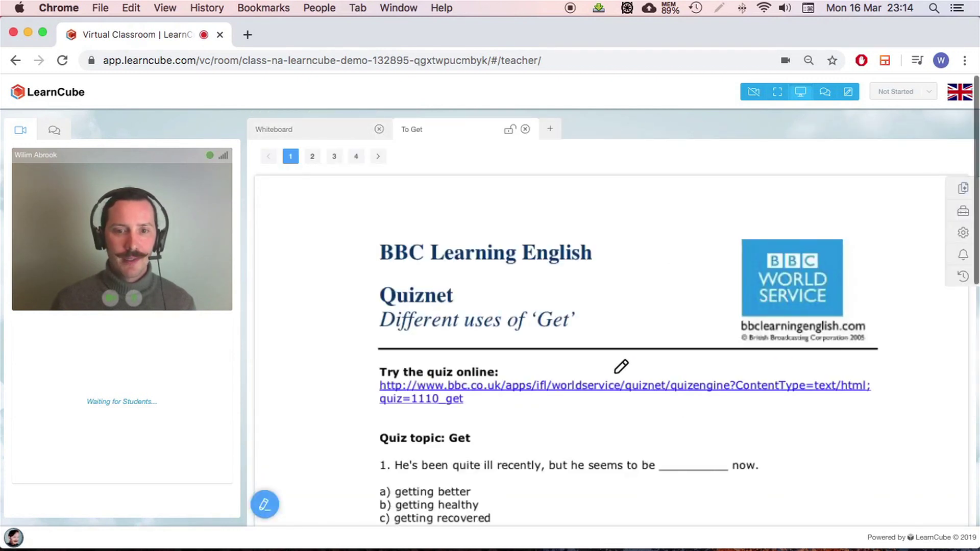
scroll(597, 363, "down", 1)
scroll(594, 364, "down", 5)
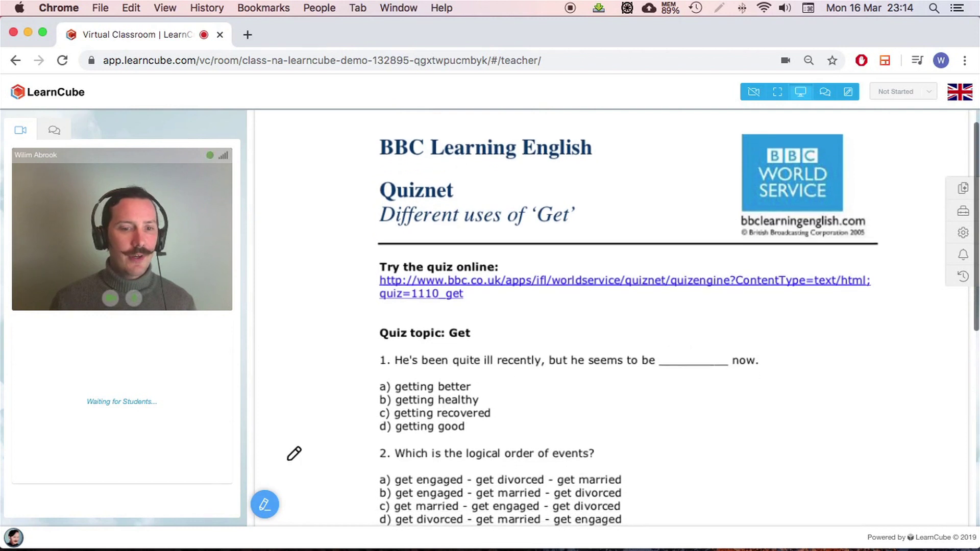
Write 'getting better' in green on question 1's blank, resized to fit the line.
left_click(265, 505)
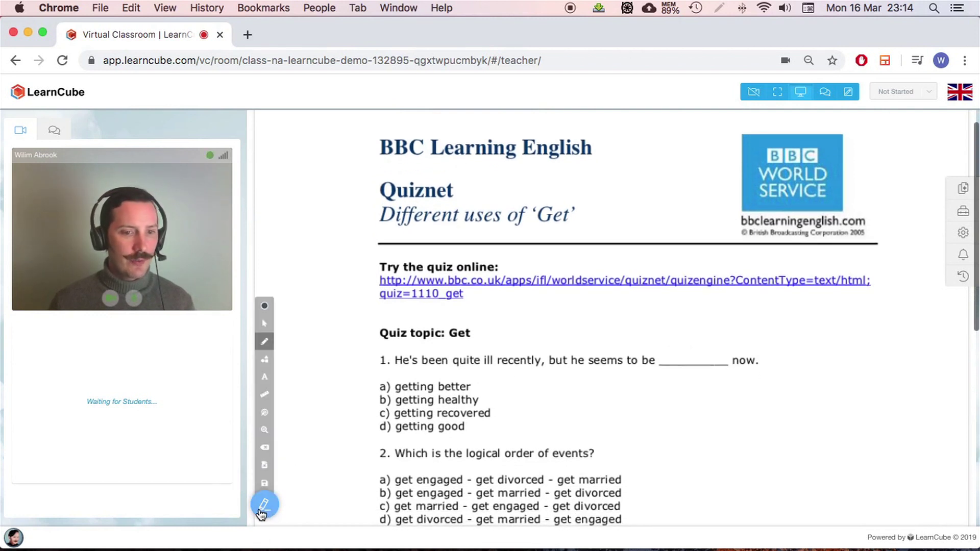
left_click(265, 377)
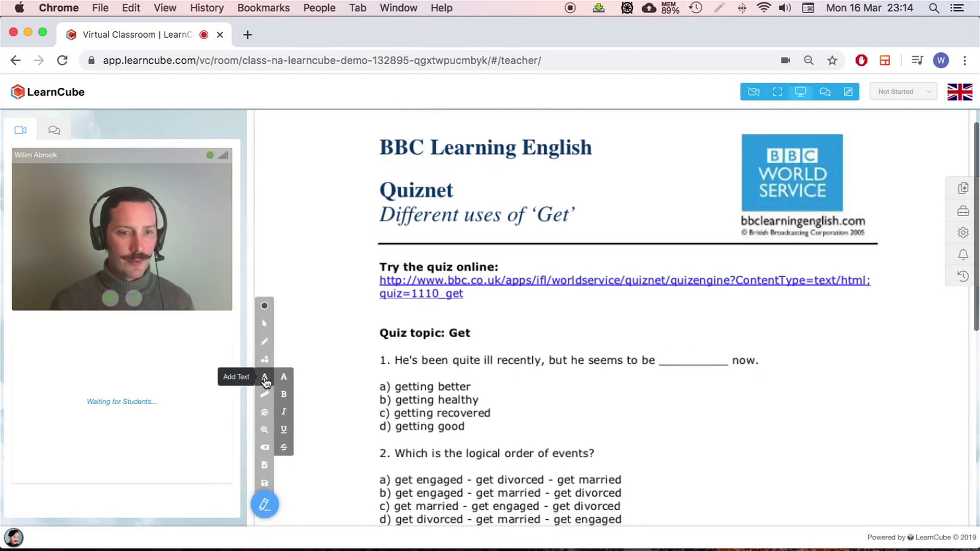
left_click(647, 335)
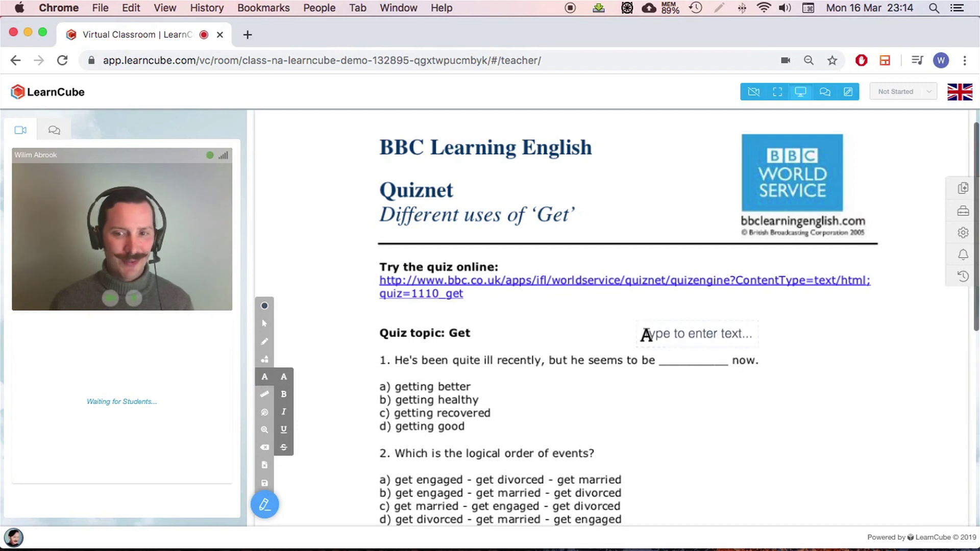
type("g")
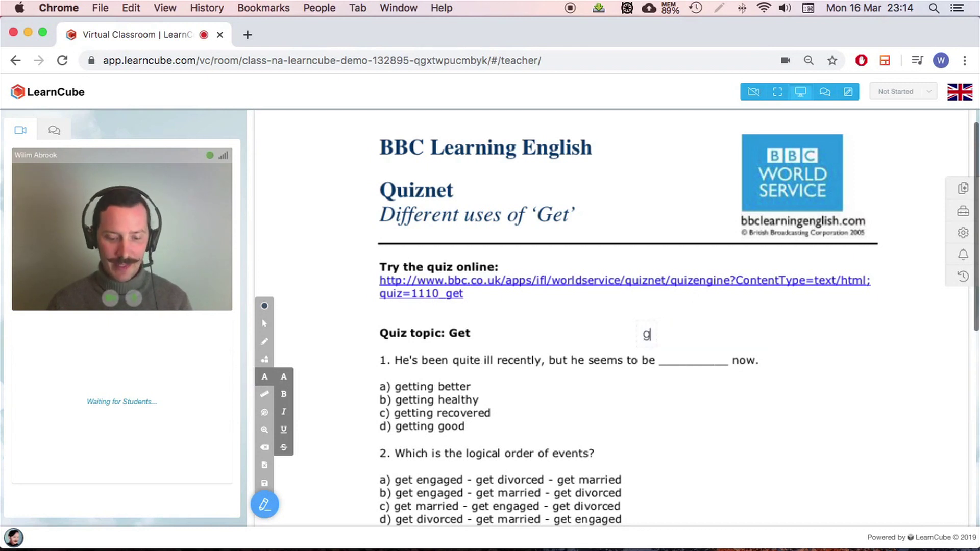
type("etting better")
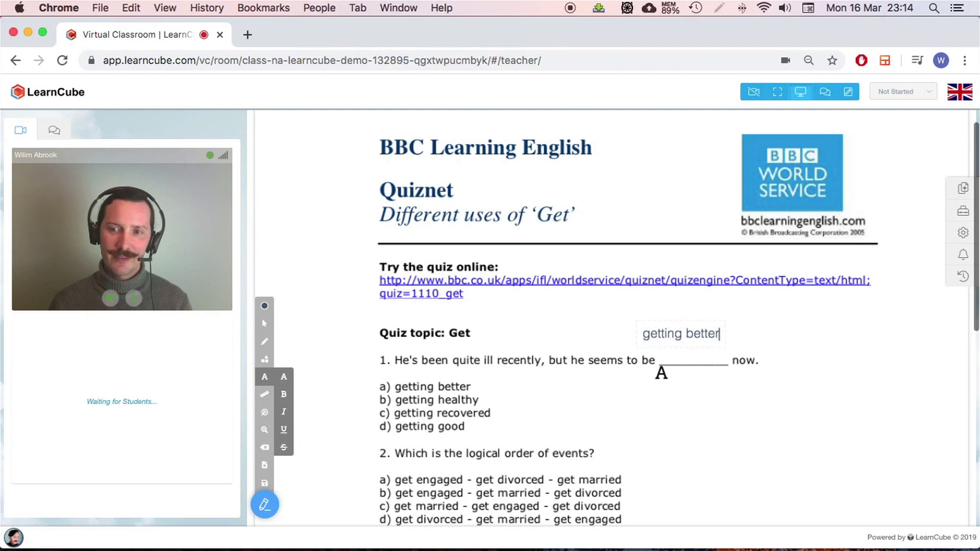
key("Escape")
left_click_drag(687, 339, 703, 354)
mouse_move(264, 306)
left_click(283, 342)
left_click(704, 351)
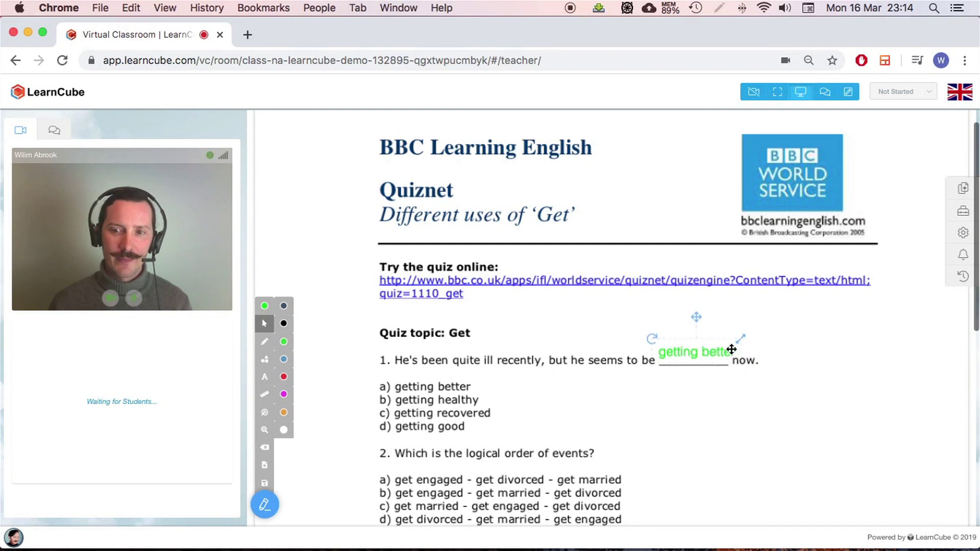
left_click_drag(738, 345, 731, 346)
left_click(649, 393)
Add a blue '- present continuous' note beside it, tilted about 30°.
left_click(283, 359)
left_click(265, 377)
left_click(645, 330)
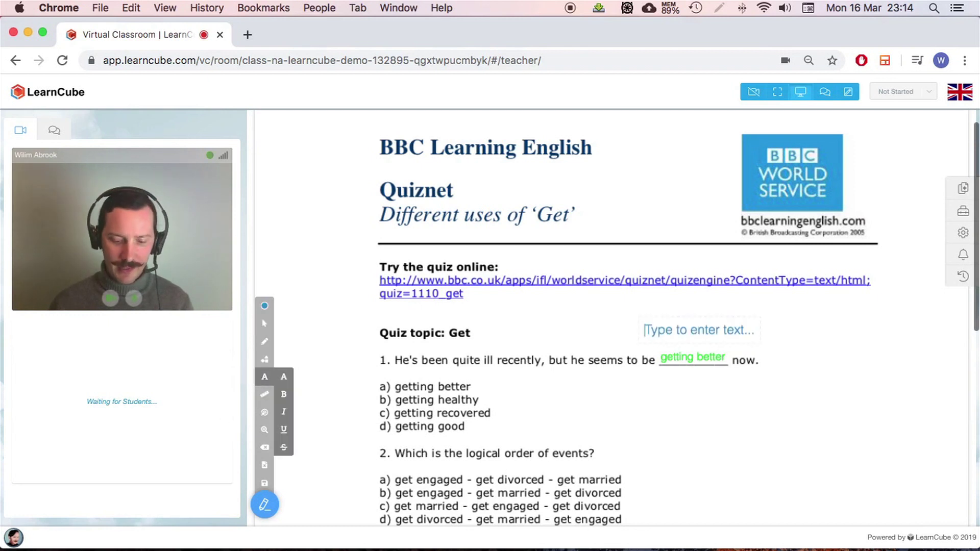
type("- present continuous")
key("Escape")
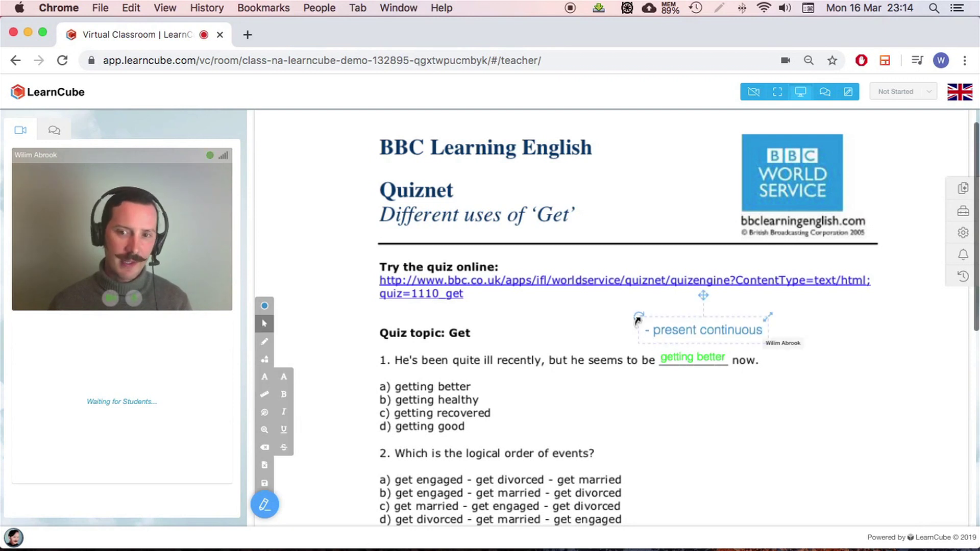
mouse_move(744, 352)
left_mouse_down()
mouse_move(805, 331)
mouse_move(749, 328)
mouse_move(725, 347)
left_mouse_up()
left_click(789, 415)
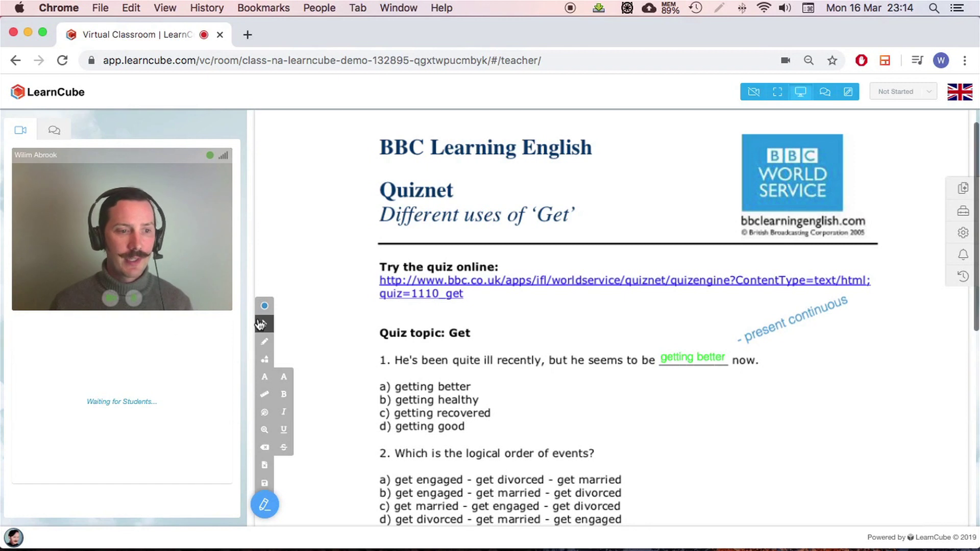
Type the sample words 'bold', 'italics' and 'underline' in matching styles beside question 1.
left_click(290, 395)
left_click(810, 359)
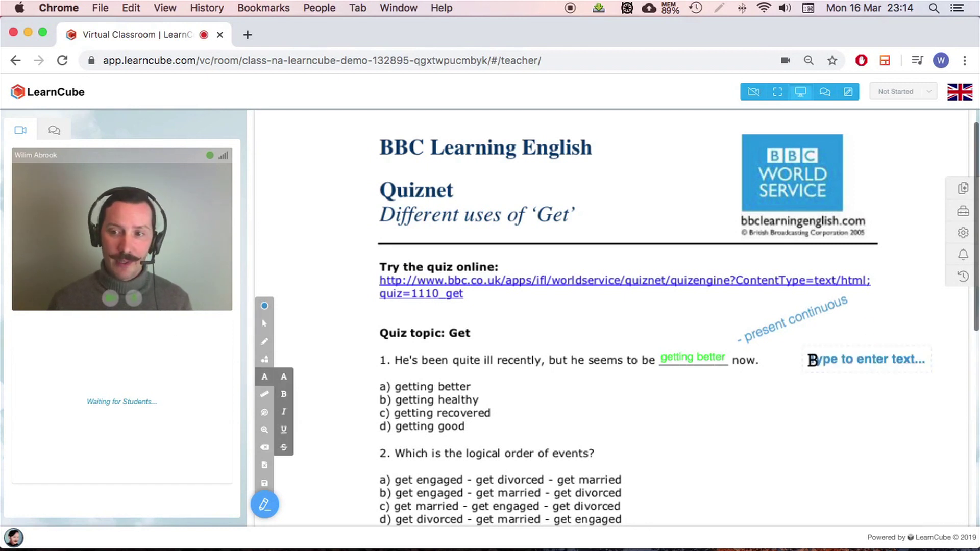
type("bold")
left_click(791, 401)
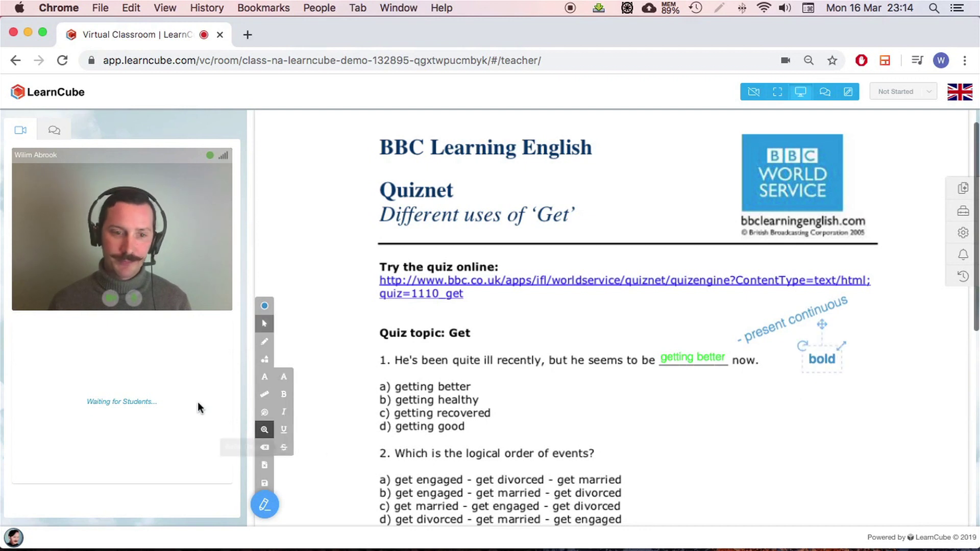
left_click(292, 412)
left_click(797, 391)
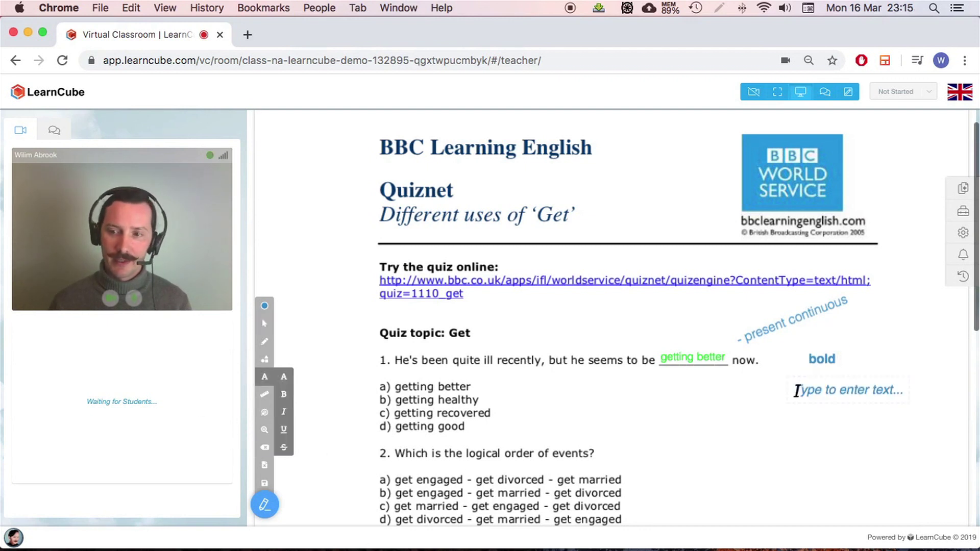
type("ital")
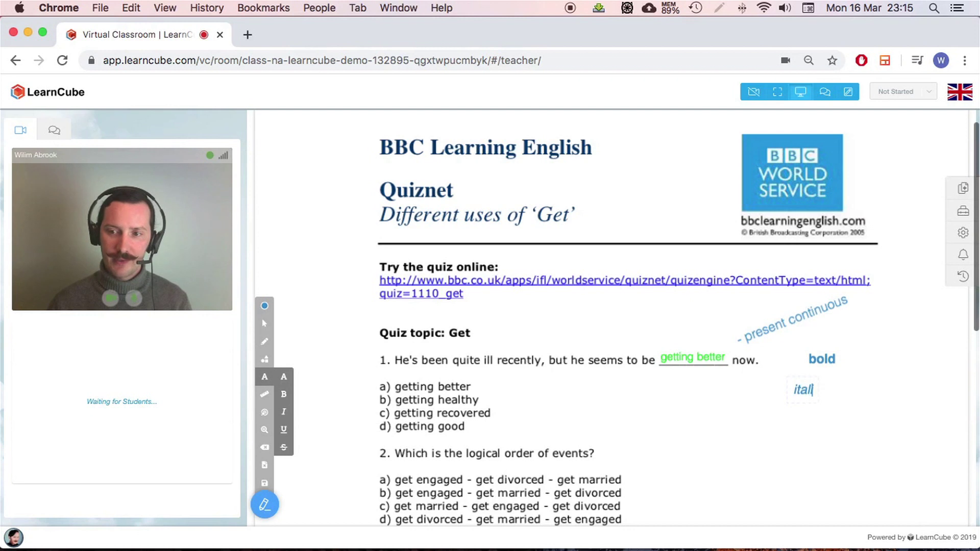
type("ics")
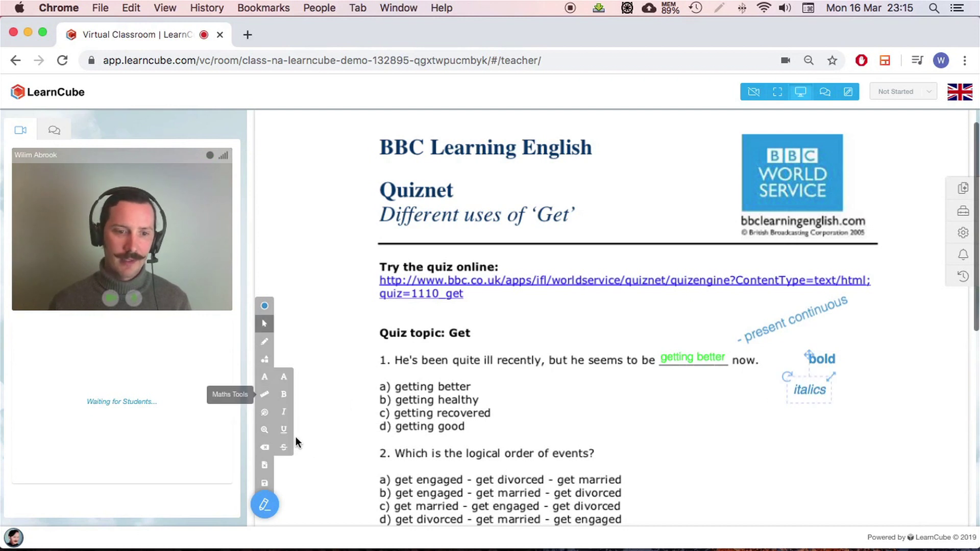
left_click(284, 431)
left_click(752, 409)
type("underline")
key("Escape")
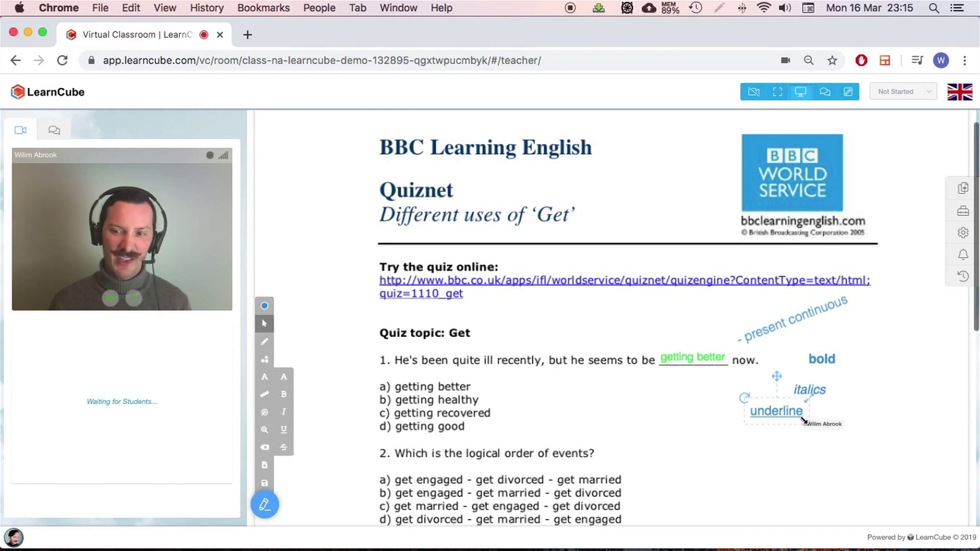
left_click_drag(784, 411, 826, 414)
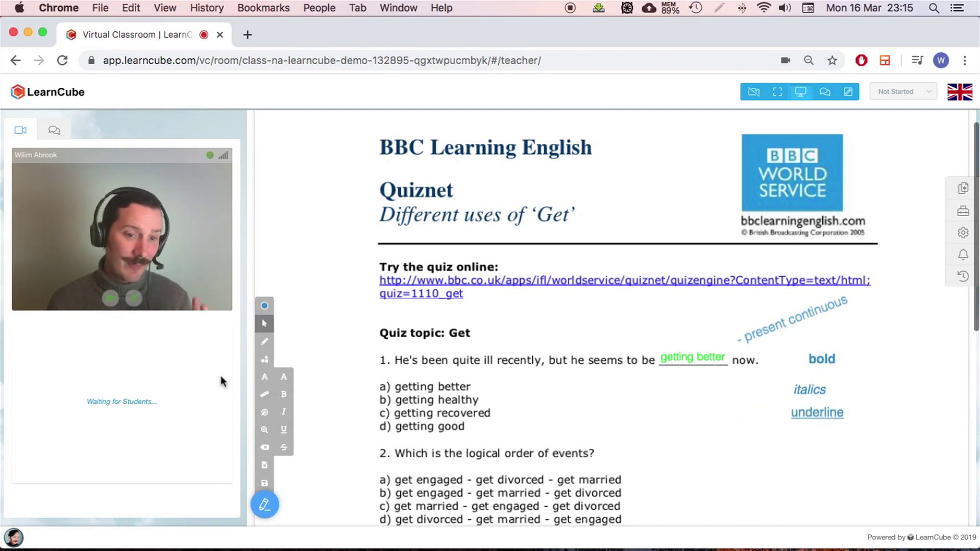
Add a red struck-through 'error' above the quiz topic.
left_click(284, 448)
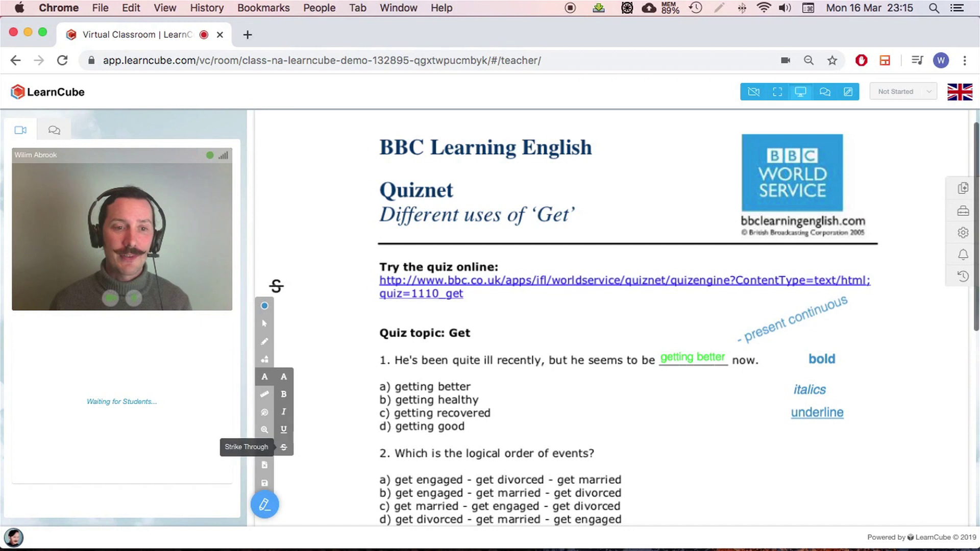
left_click(264, 306)
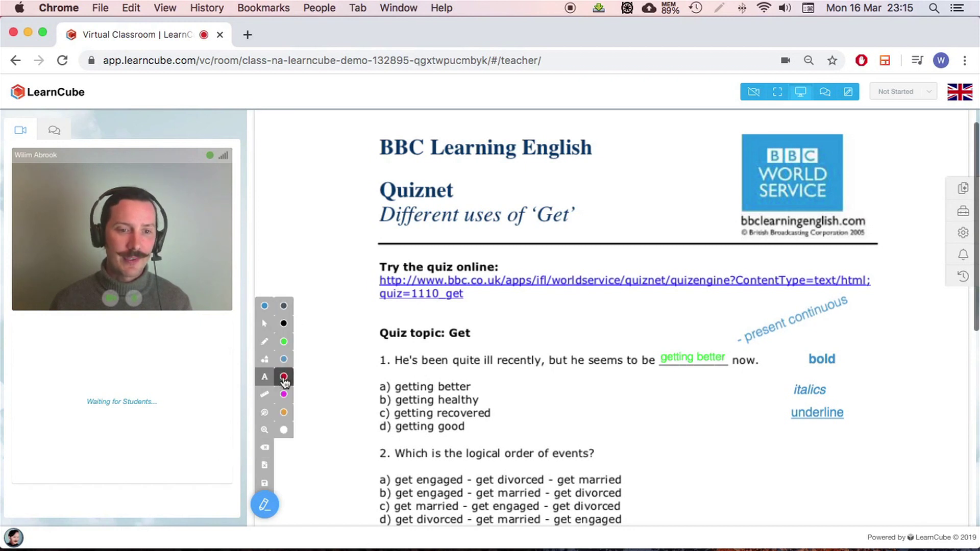
left_click(284, 377)
left_click(618, 323)
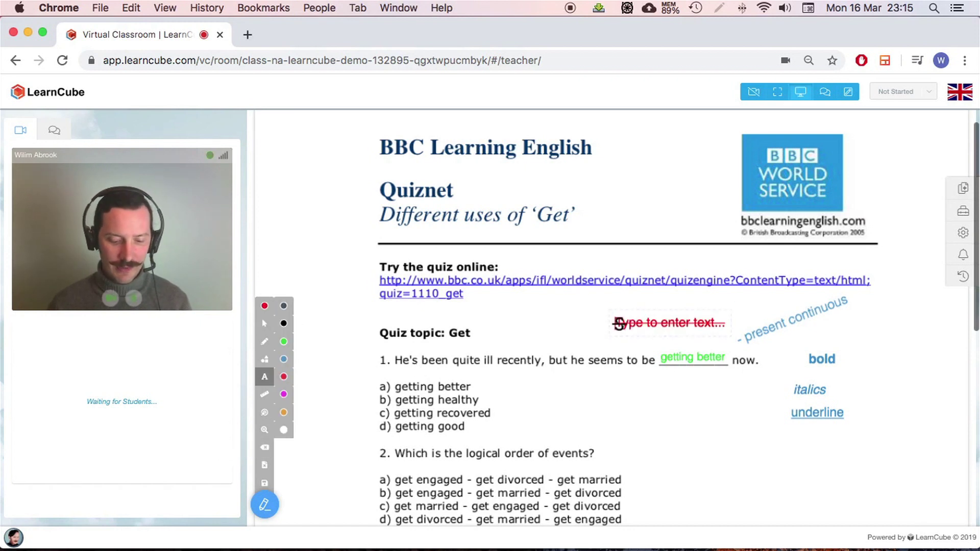
type("error")
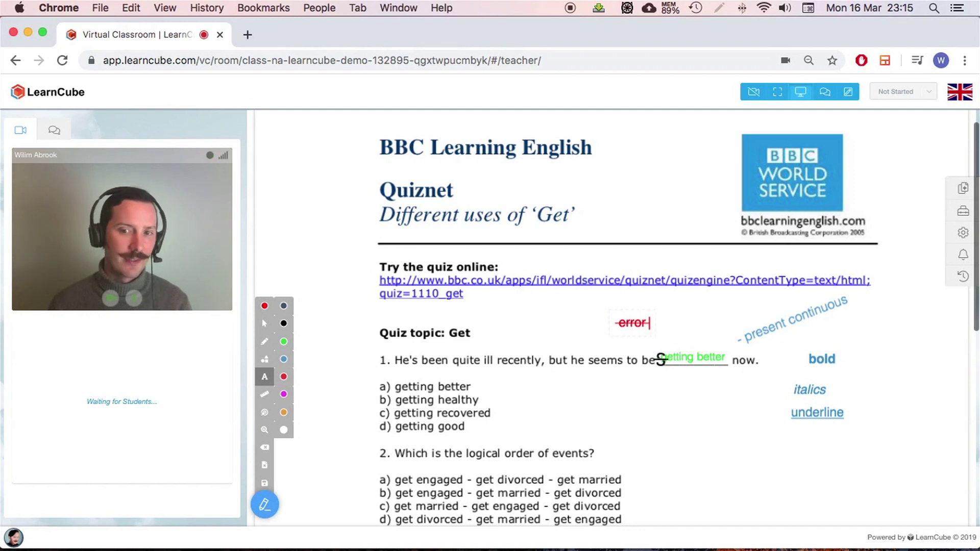
left_click(663, 381)
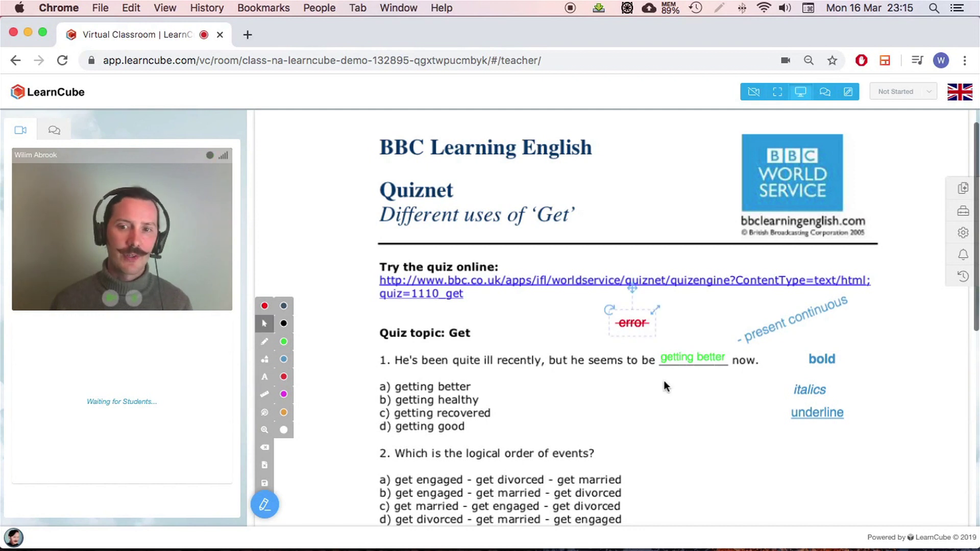
left_click(270, 380)
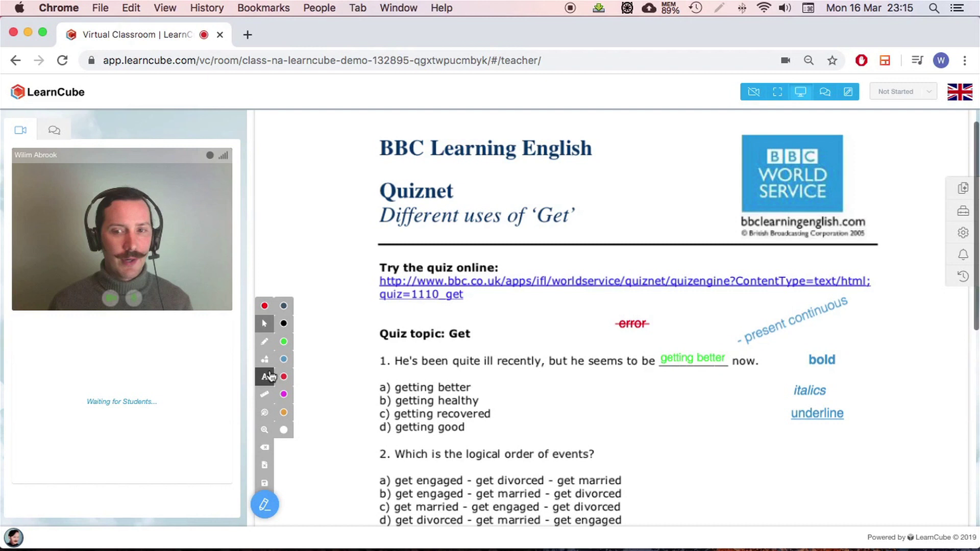
mouse_move(271, 377)
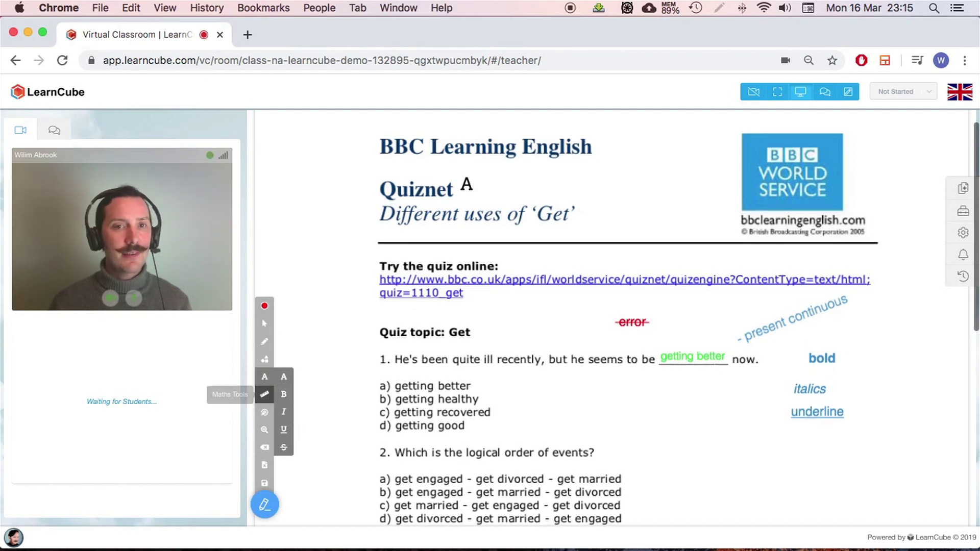
Add a new blank whiteboard tab and show the Maths Tools in its drawing toolbar.
scroll(465, 183, "up", 1)
scroll(385, 127, "up", 2)
scroll(385, 126, "up", 2)
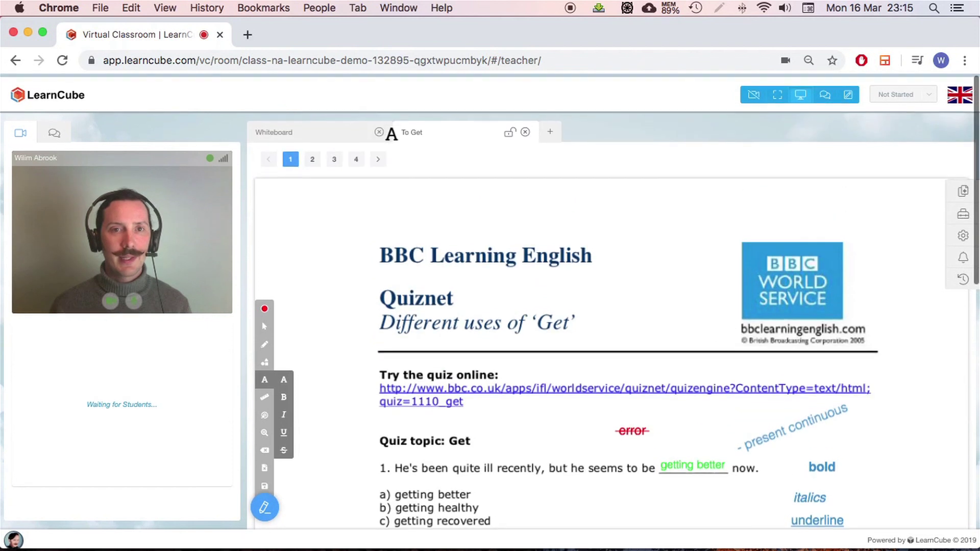
left_click(551, 129)
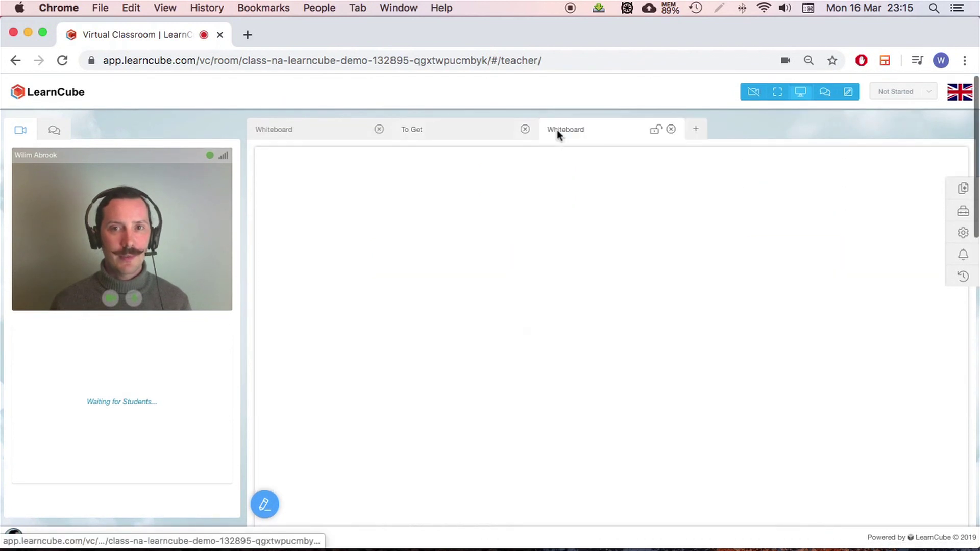
left_click(264, 504)
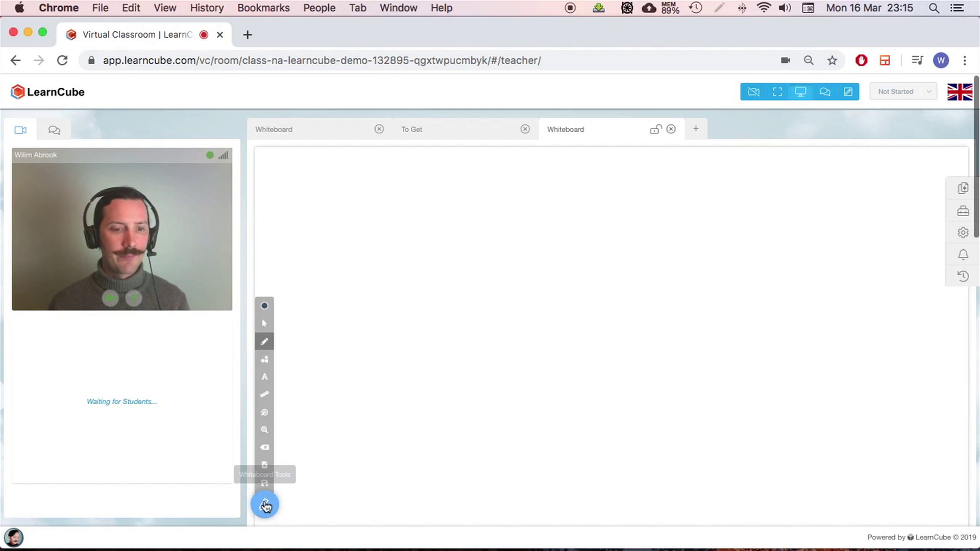
left_click(266, 396)
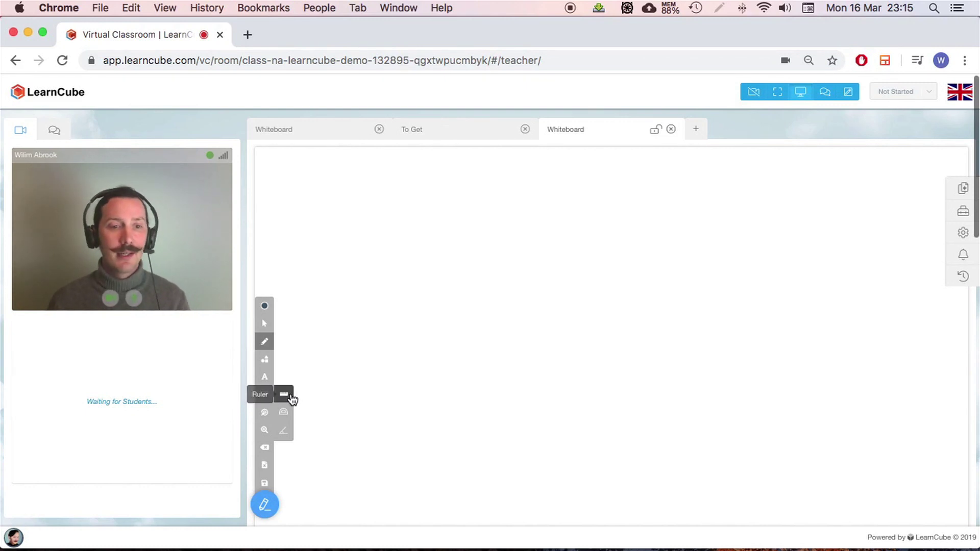
Insert a ruler and position it toward the lower left of the whiteboard.
left_click(284, 394)
left_click_drag(490, 238, 386, 231)
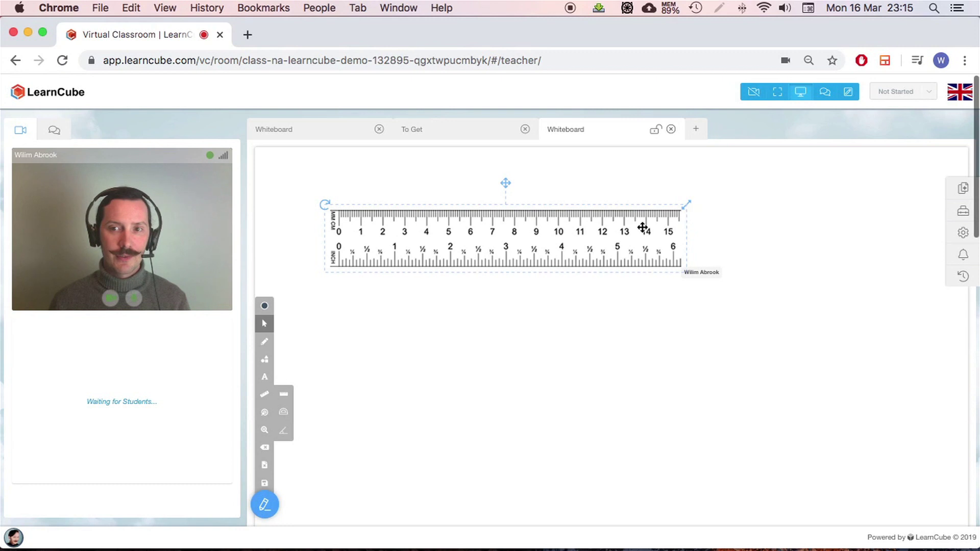
left_click_drag(641, 225, 573, 261)
left_click(572, 431)
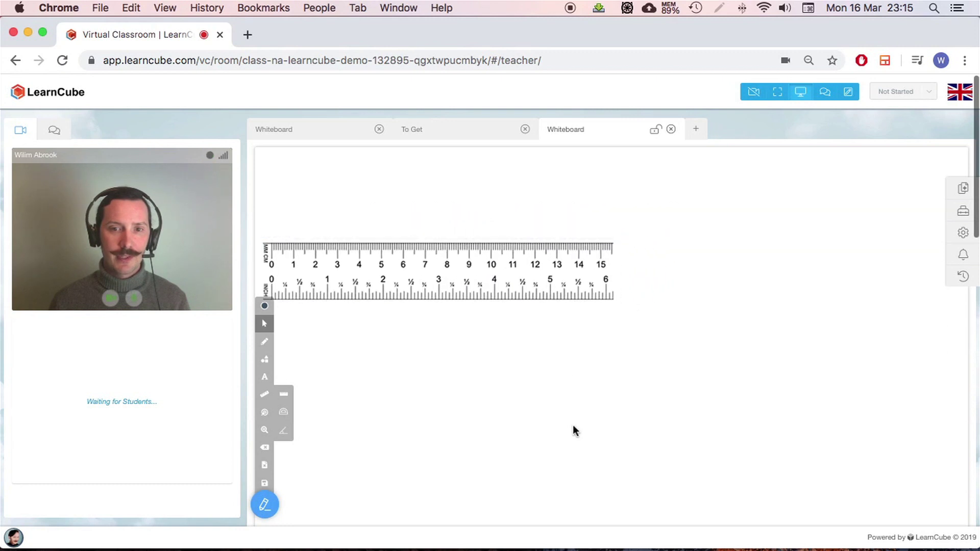
Add a protractor shrunk to about half size, then draw an angle beside it.
left_click(284, 413)
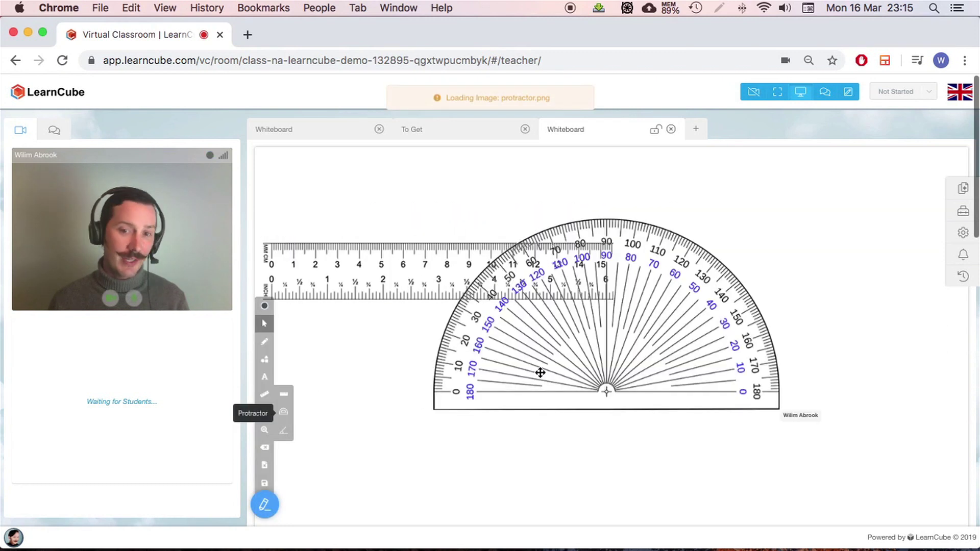
left_click_drag(540, 372, 529, 333)
left_click_drag(734, 185, 579, 270)
left_click(284, 434)
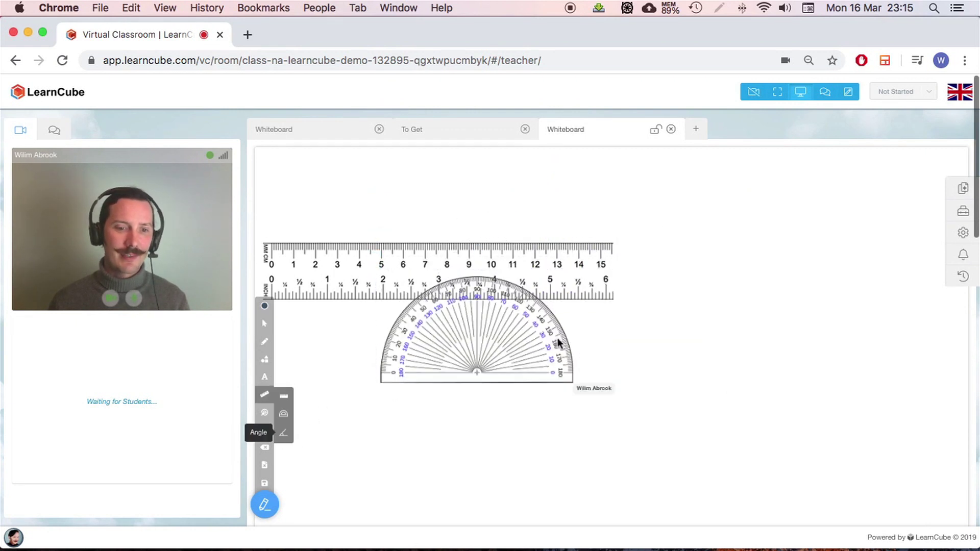
mouse_move(687, 343)
left_mouse_down()
mouse_move(799, 336)
mouse_move(799, 311)
mouse_move(703, 216)
mouse_move(639, 255)
mouse_move(623, 306)
mouse_move(671, 391)
mouse_move(734, 390)
mouse_move(795, 310)
mouse_move(759, 262)
mouse_move(736, 255)
left_mouse_up()
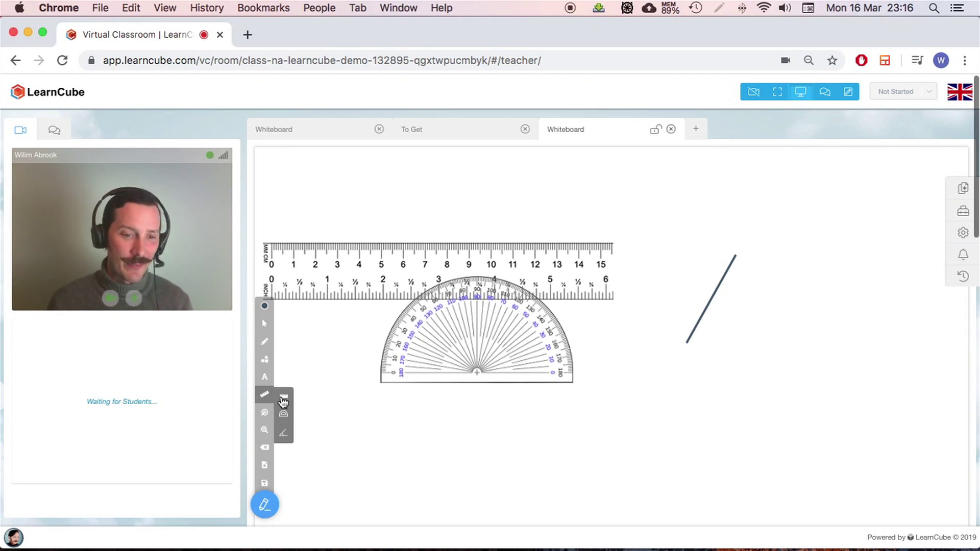
Close the extra whiteboard and sweep the laser pointer over answer c) at and the Quiznet title.
left_click(672, 129)
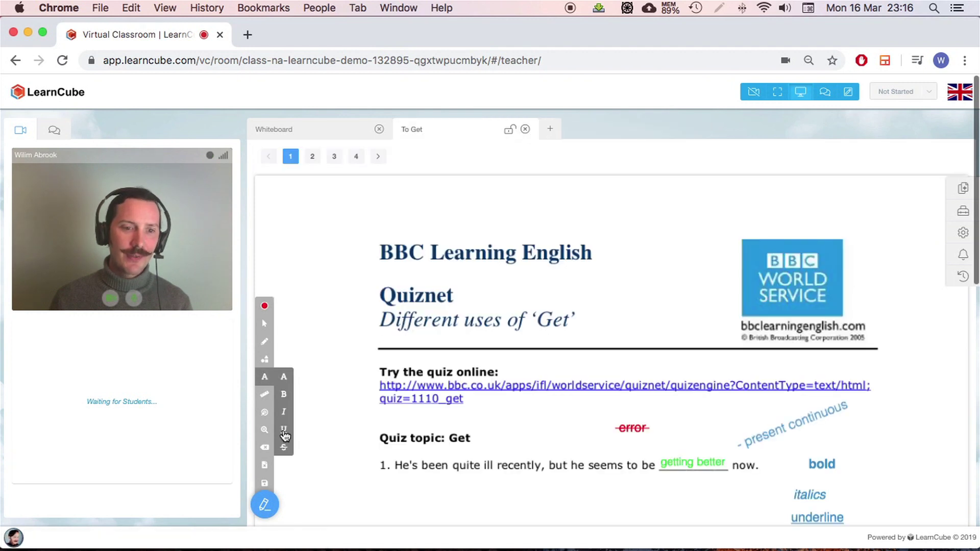
left_click(264, 412)
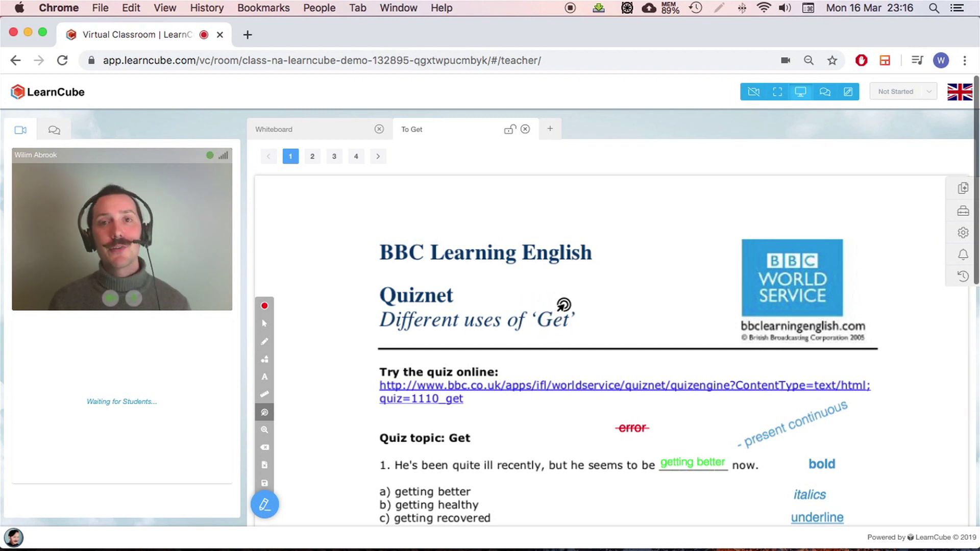
scroll(563, 305, "down", 15)
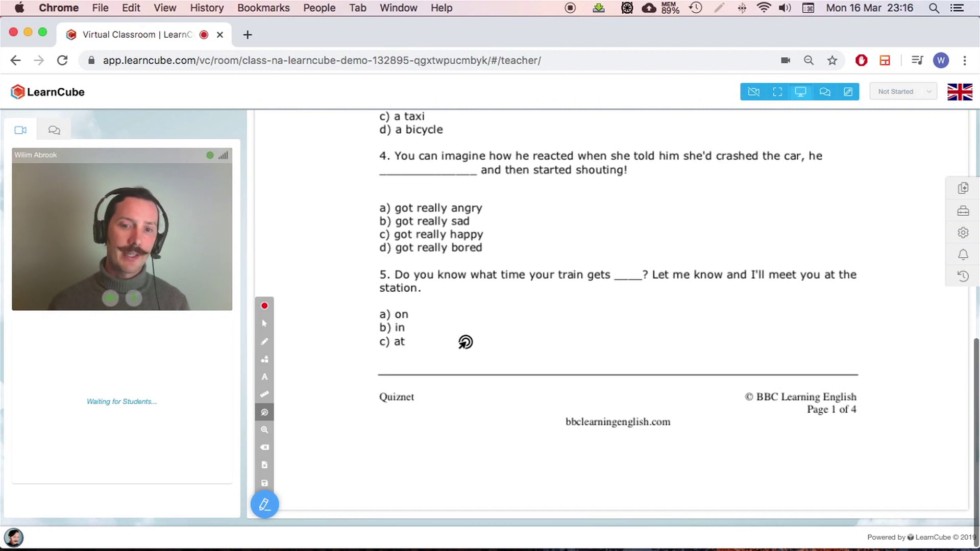
mouse_move(464, 342)
left_mouse_down()
mouse_move(493, 339)
mouse_move(450, 344)
left_mouse_up()
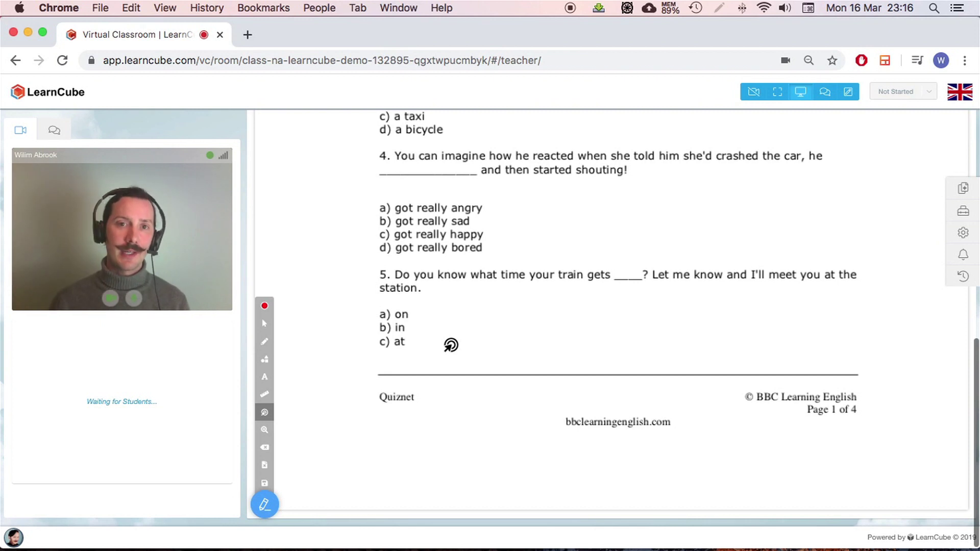
scroll(450, 341, "up", 10)
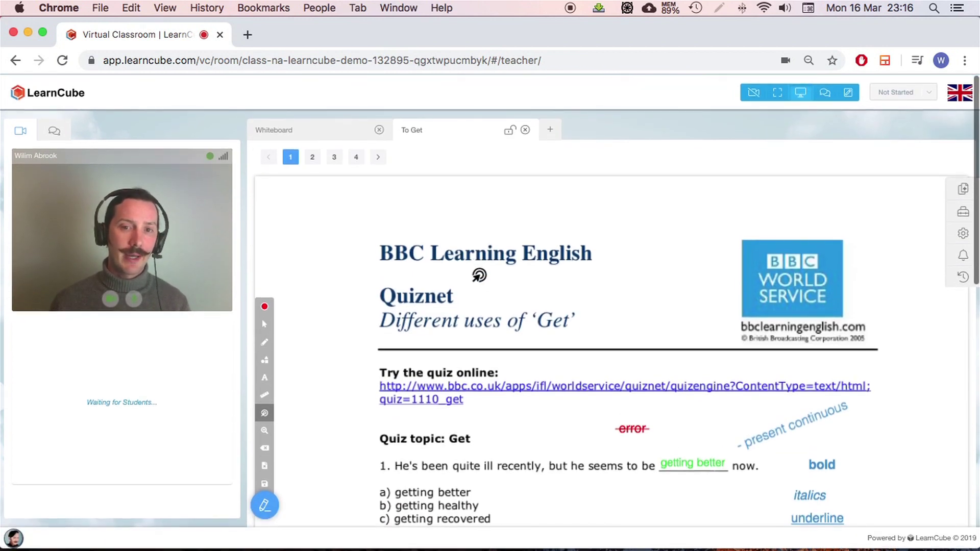
mouse_move(477, 280)
left_mouse_down()
mouse_move(497, 279)
mouse_move(486, 281)
left_mouse_up()
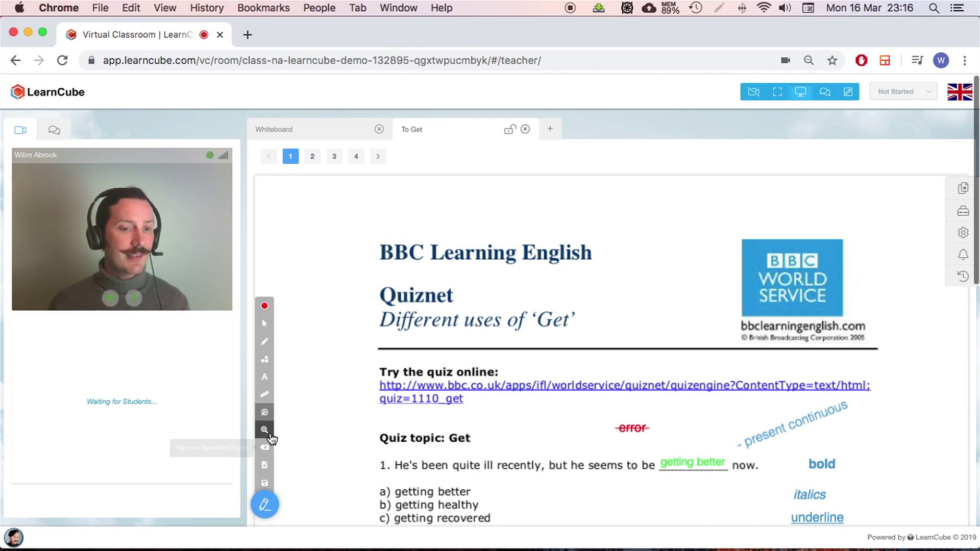
Zoom the To Get worksheet in to 150 and scroll down the page.
left_click(265, 430)
mouse_move(276, 435)
left_mouse_down()
mouse_move(282, 401)
mouse_move(286, 438)
left_mouse_up()
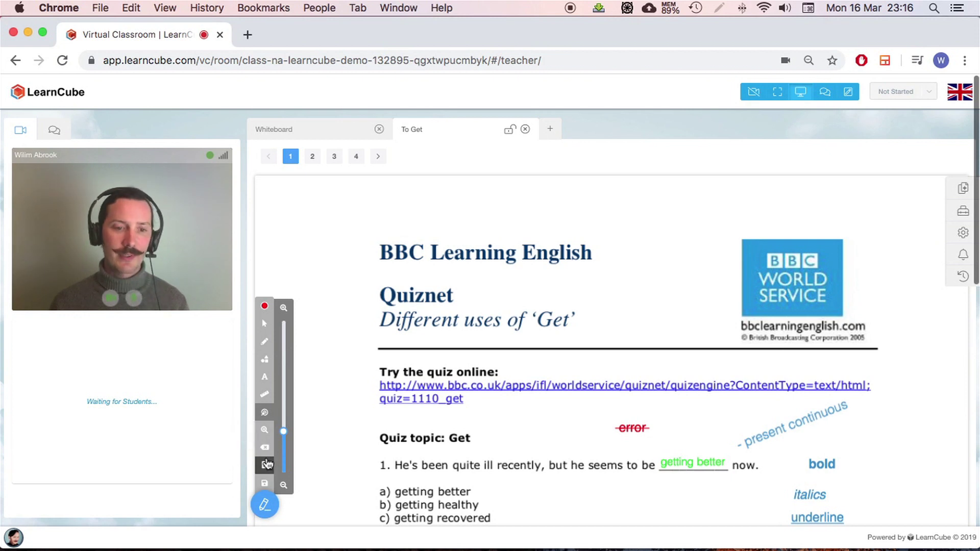
scroll(611, 371, "down", 2)
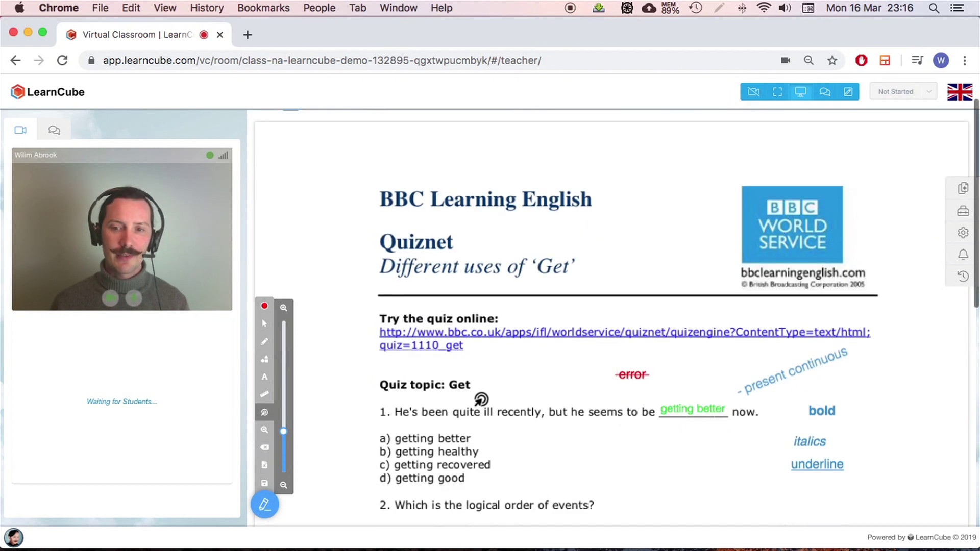
Clear every annotation from the To Get page, confirming with Proceed.
left_click(266, 466)
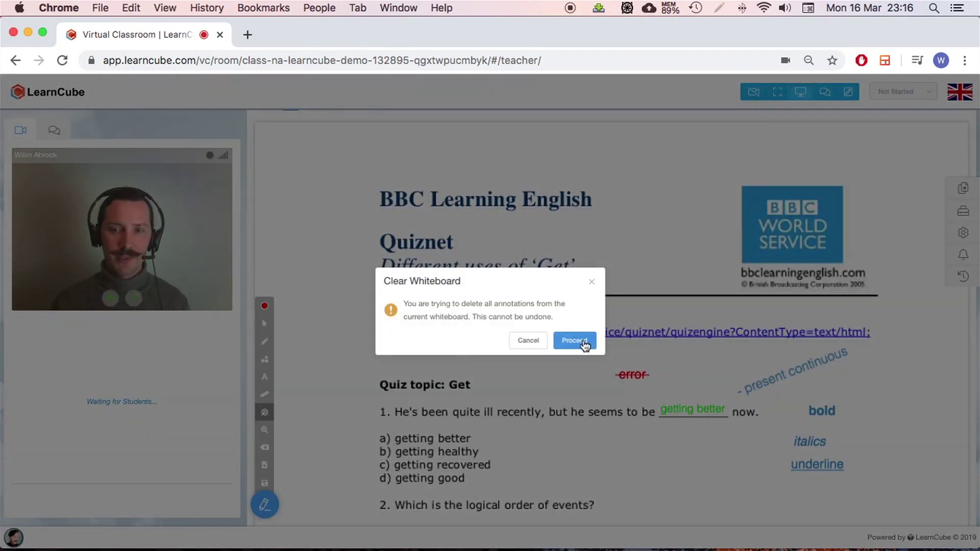
left_click(585, 346)
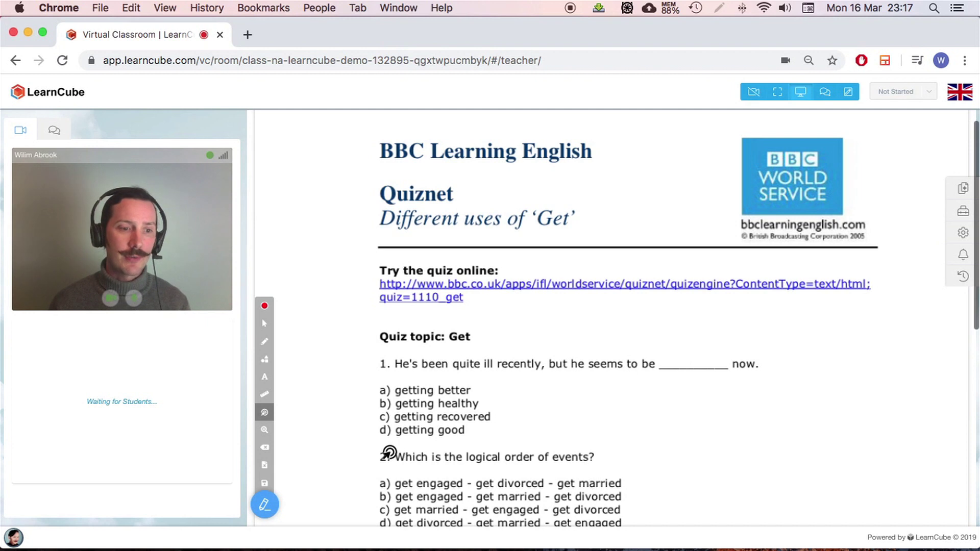
scroll(389, 451, "up", 3)
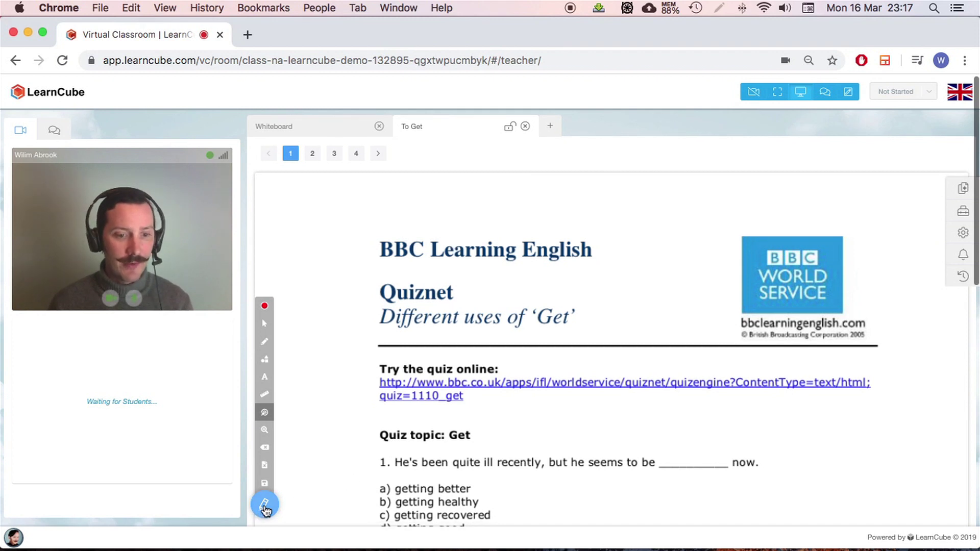
Collapse the drawing toolbar, expand it once more, then collapse it again.
left_click(265, 507)
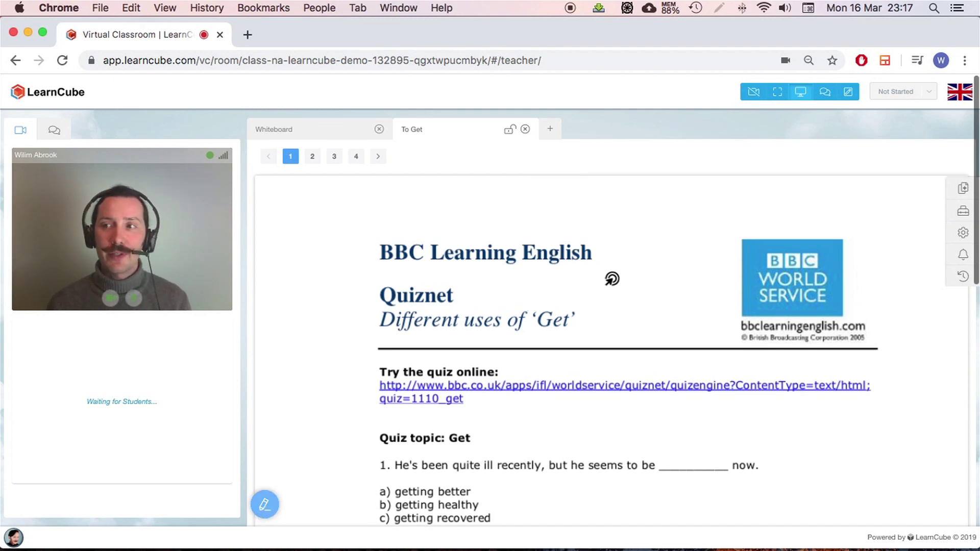
left_click(264, 505)
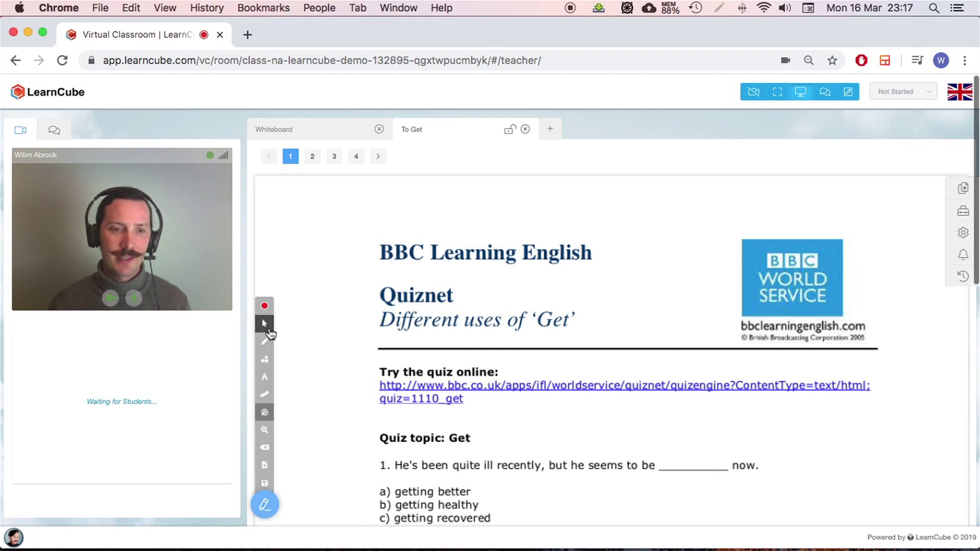
left_click(265, 506)
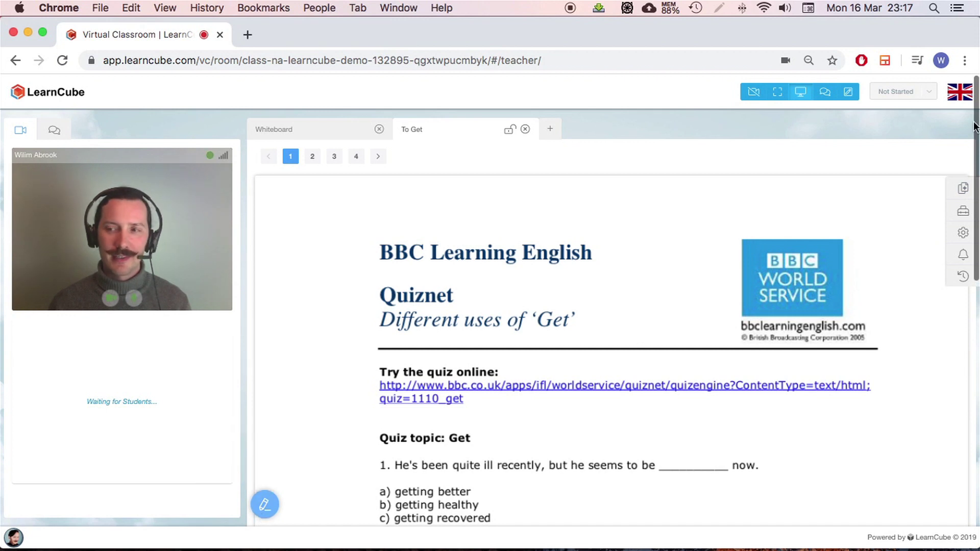
Search the Teaching Toolbox for the French verb Courir and open the courir conjugation tab.
left_click(963, 212)
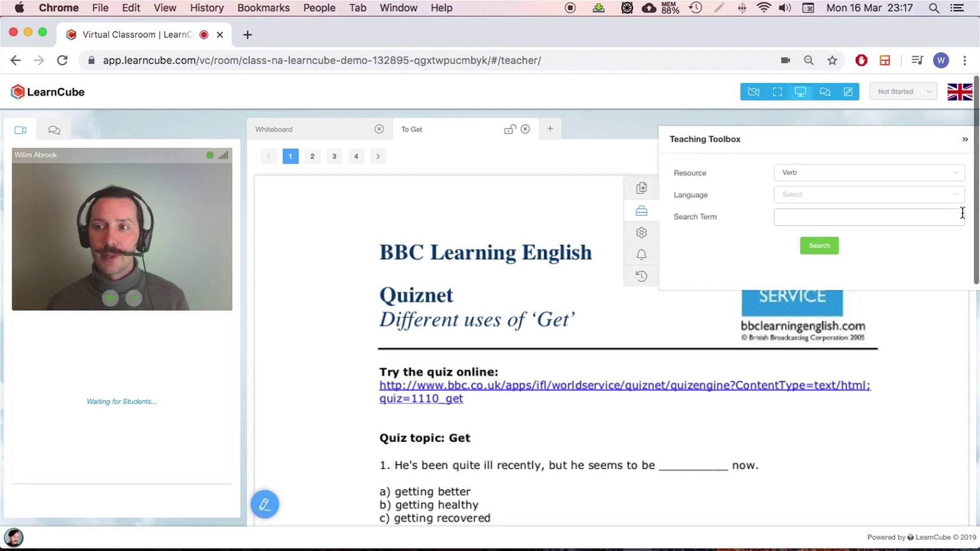
left_click(822, 176)
left_click(821, 178)
left_click(820, 179)
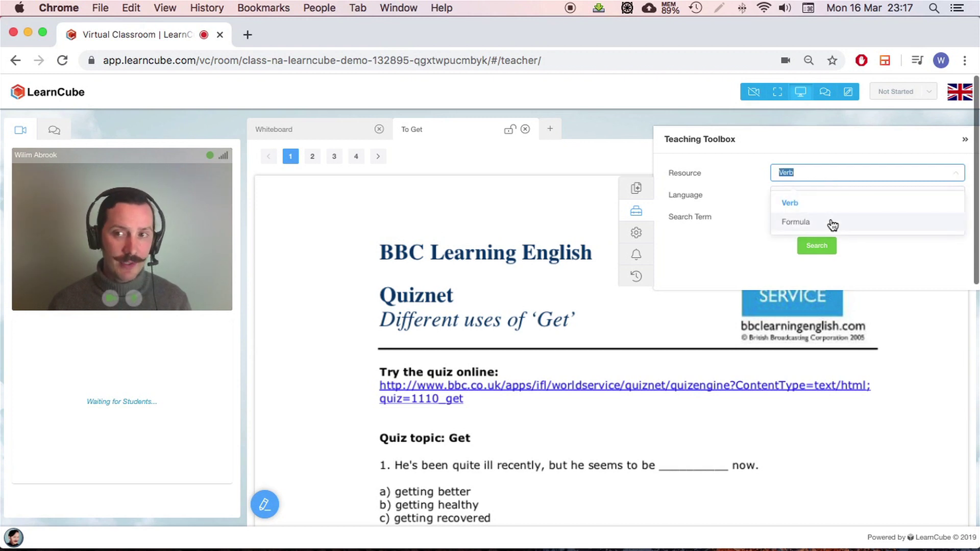
left_click(734, 185)
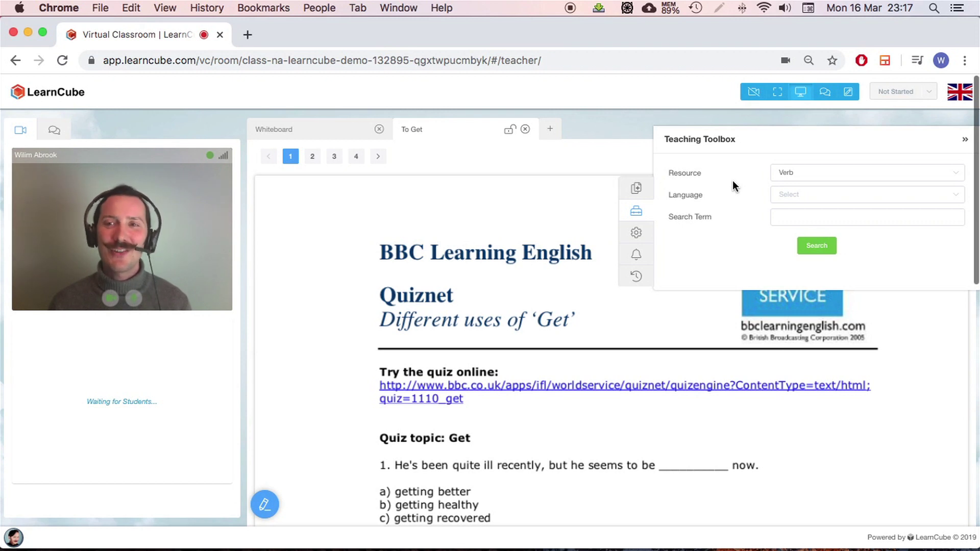
left_click(805, 196)
left_click(801, 289)
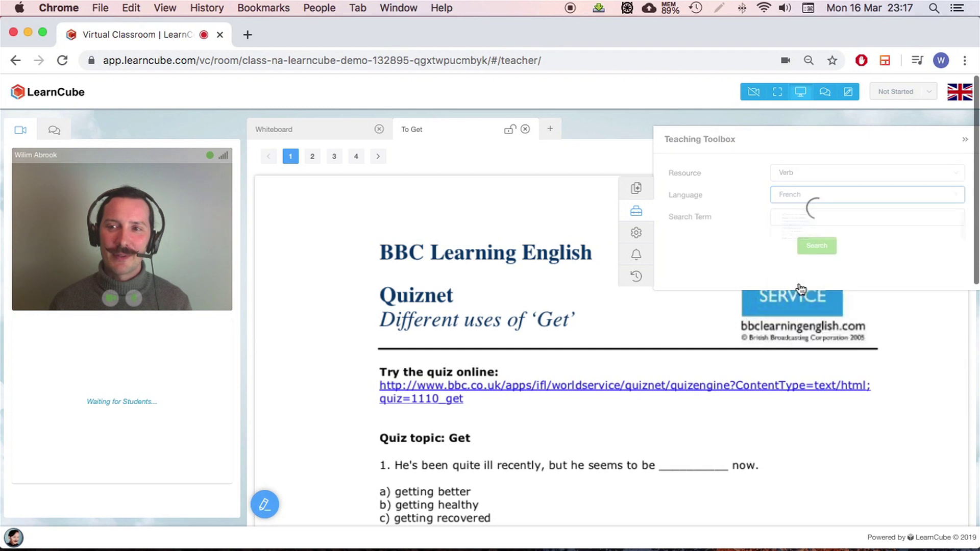
left_click(785, 216)
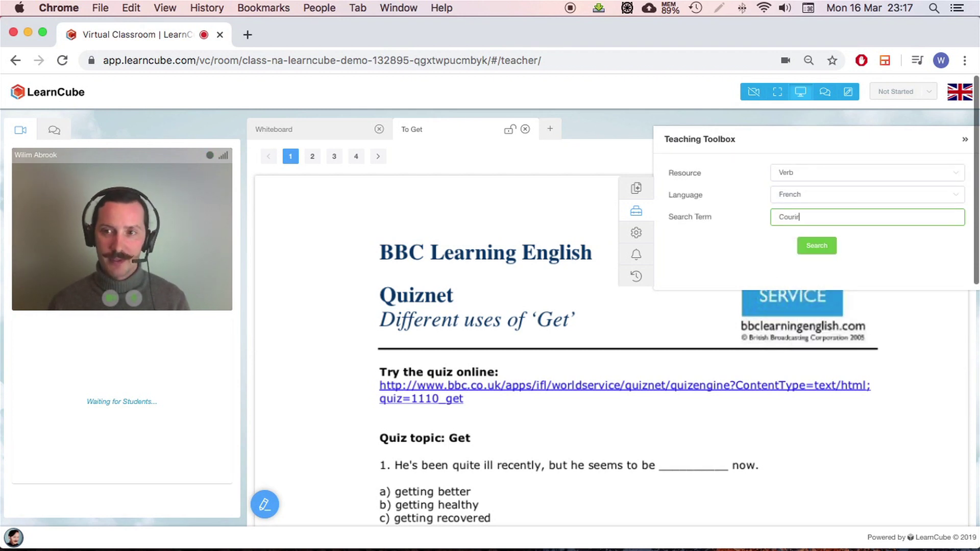
left_click(817, 248)
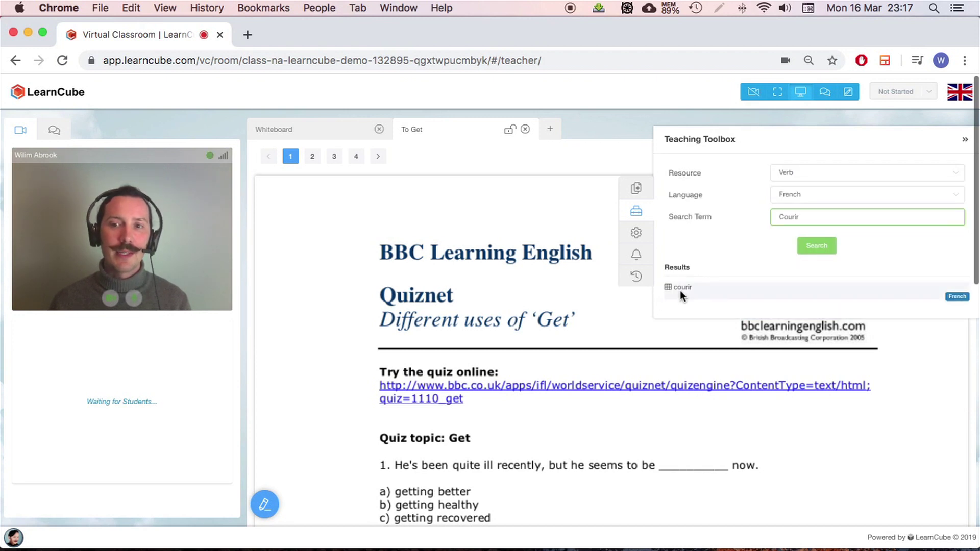
left_click(682, 290)
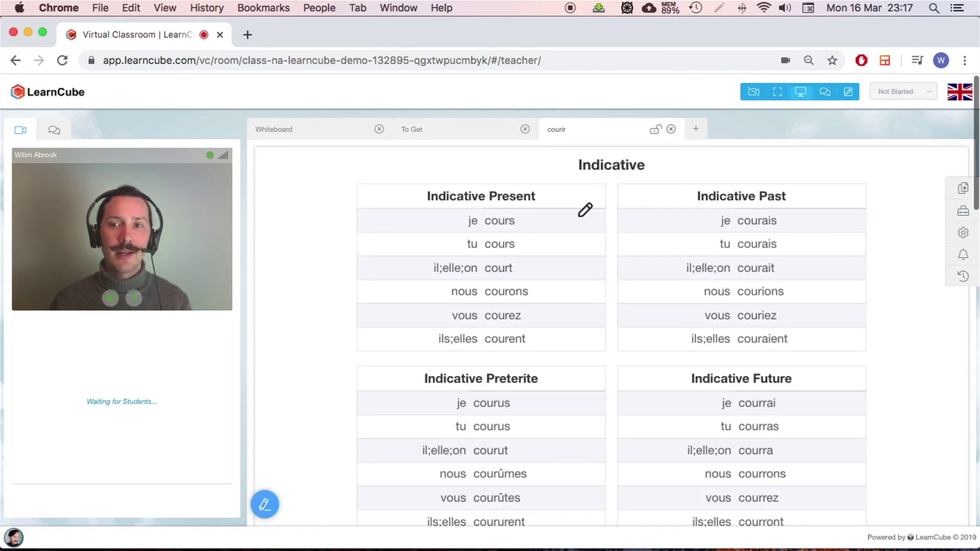
scroll(585, 210, "down", 10)
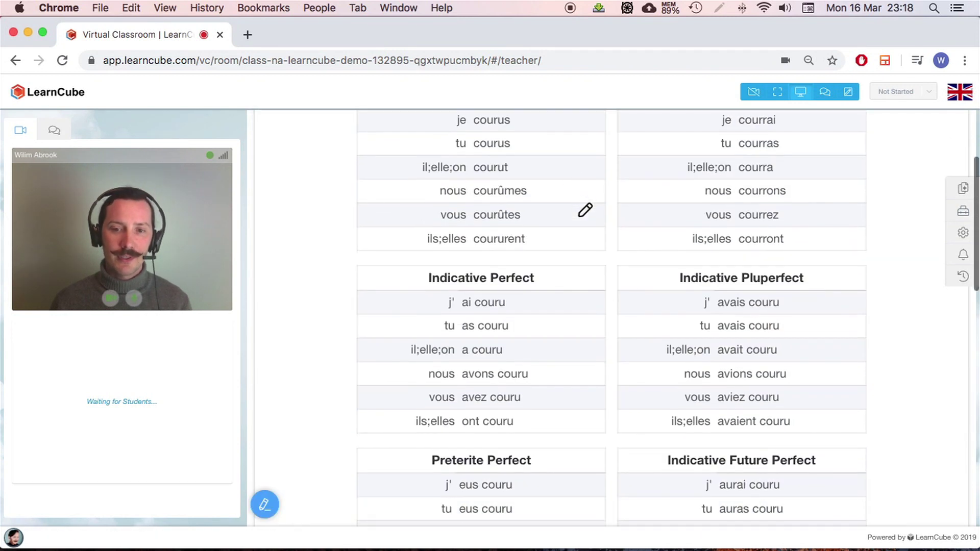
scroll(586, 210, "down", 12)
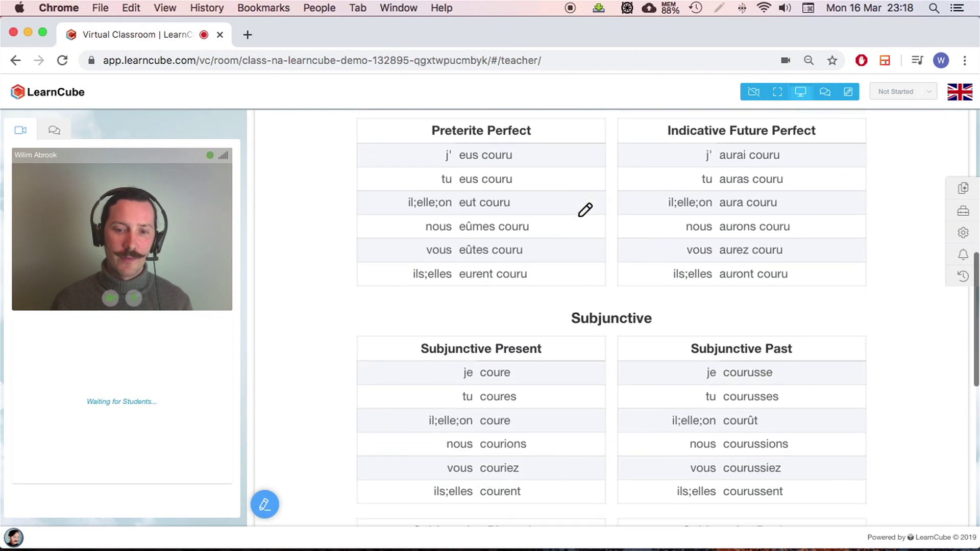
scroll(587, 304, "down", 19)
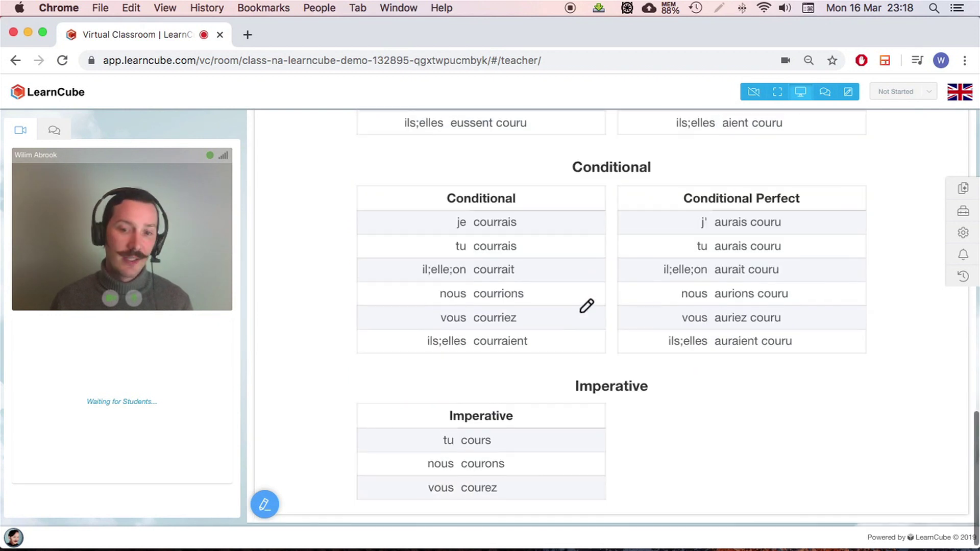
scroll(588, 305, "up", 20)
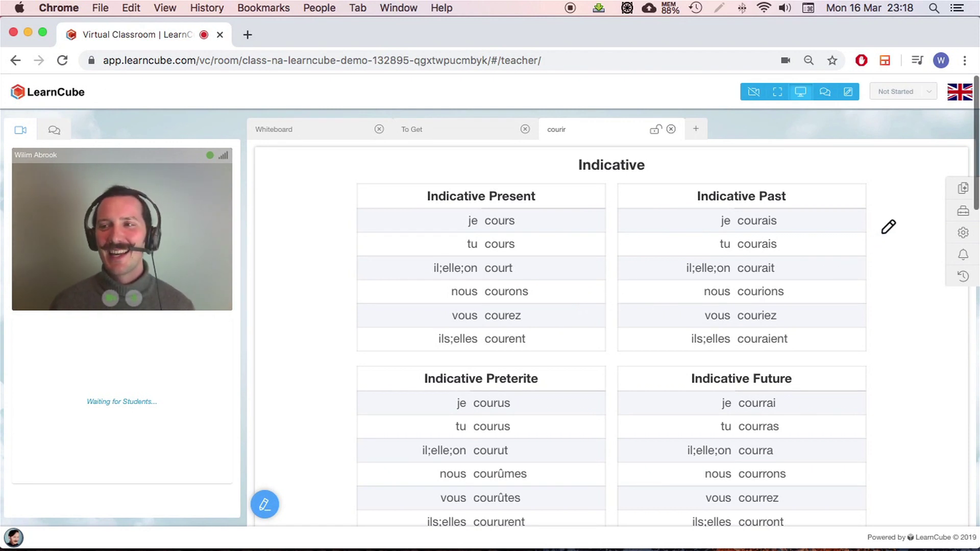
Run a Formula search for 'Triangle' in the Teaching Toolbox, replacing the old term Courir.
left_click(963, 211)
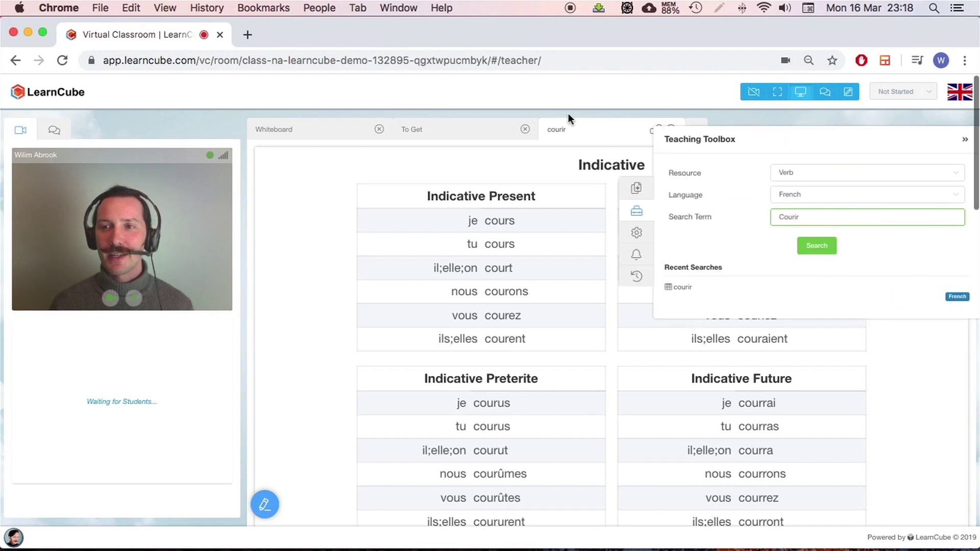
left_click(823, 174)
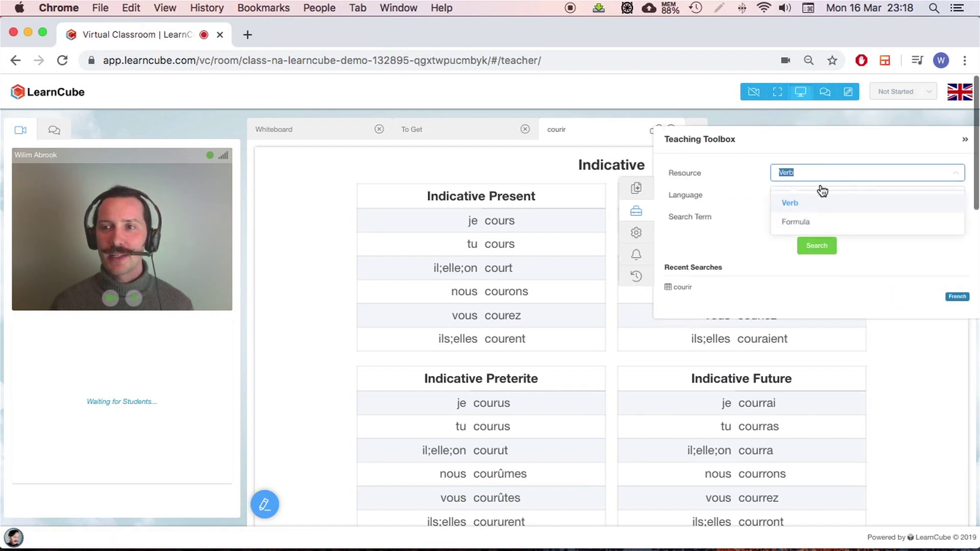
left_click(810, 222)
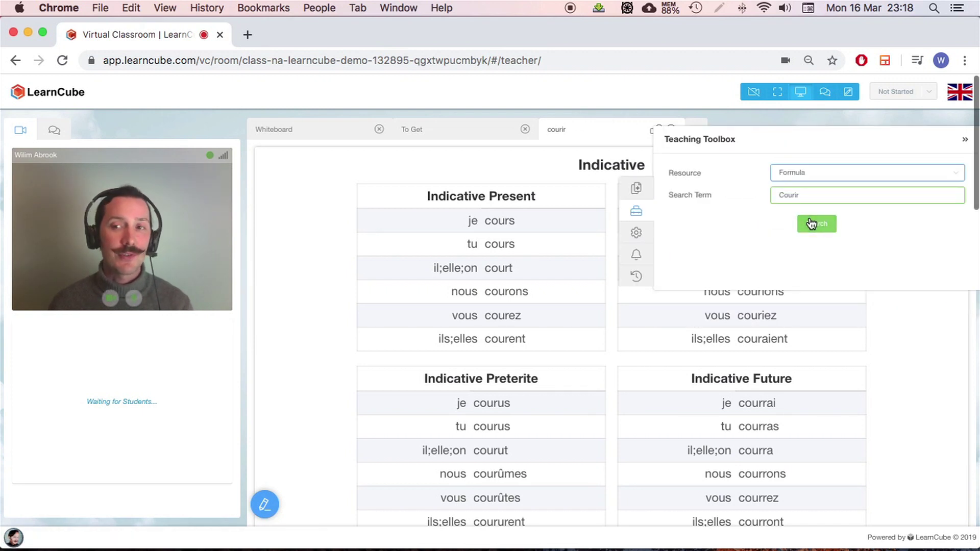
double_click(808, 197)
key("BackSpace")
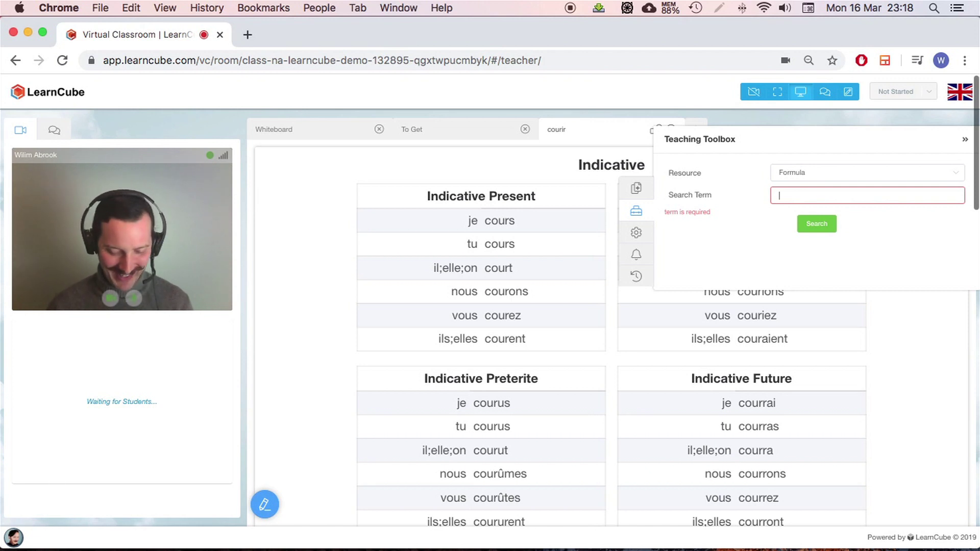
type("Triangle")
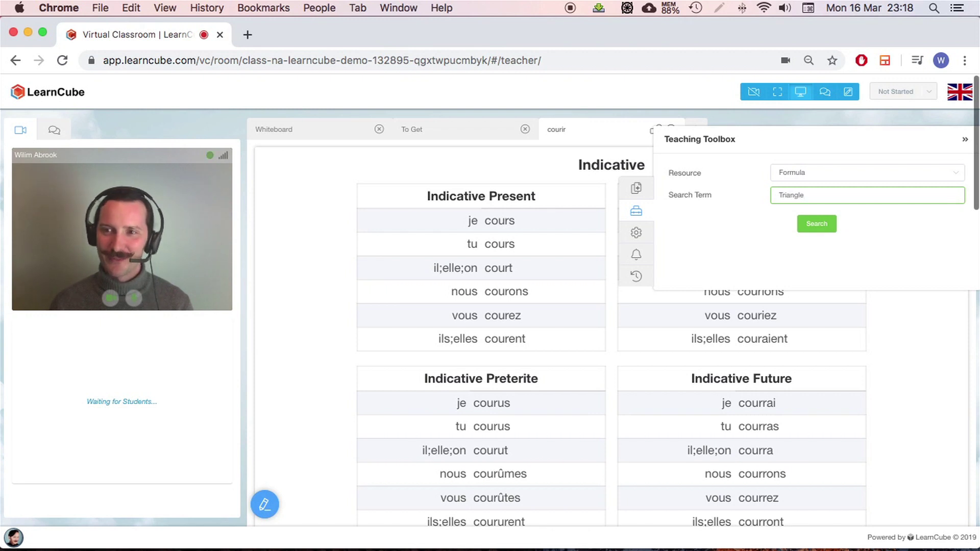
left_click(823, 224)
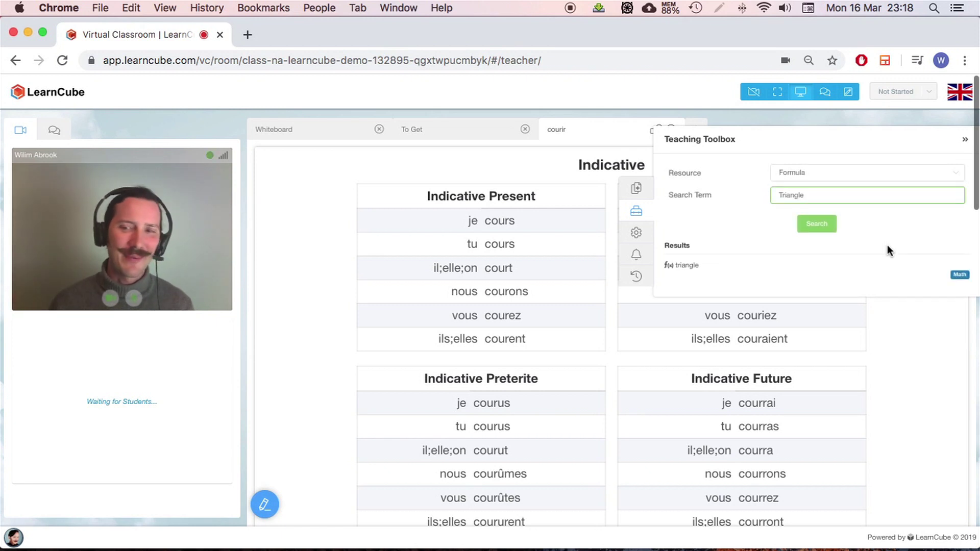
Try adding the triangle formula diagram to the courir tab; it is rejected as the wrong content type.
left_click(683, 265)
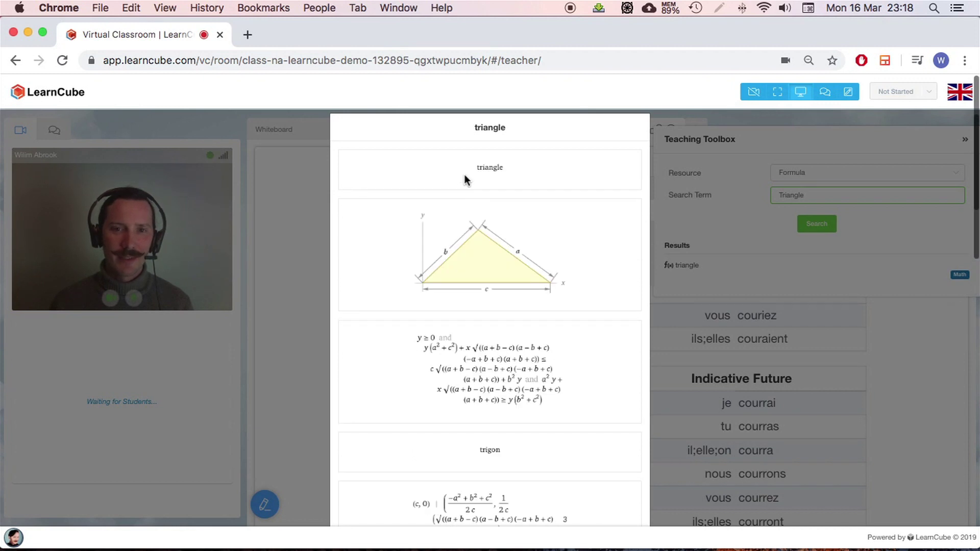
scroll(479, 235, "down", 6)
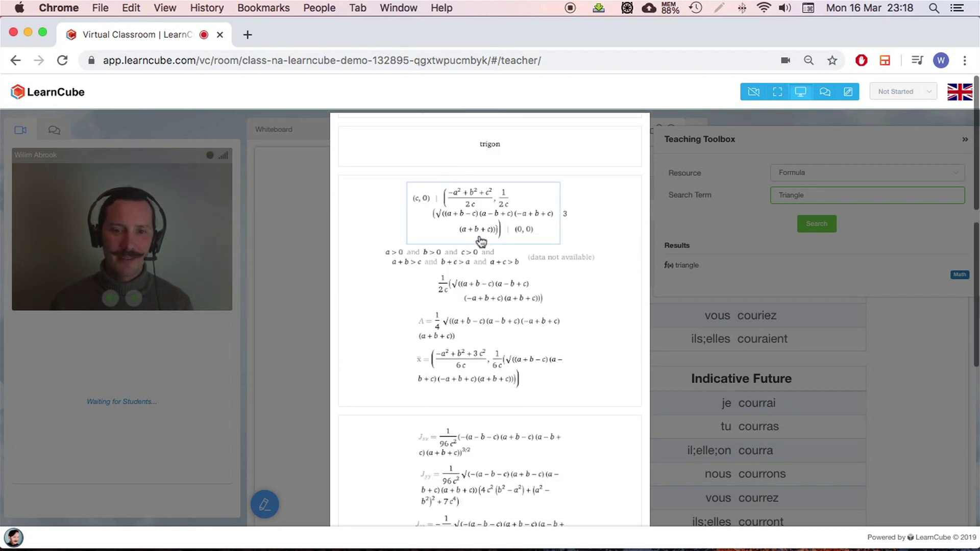
scroll(480, 240, "down", 5)
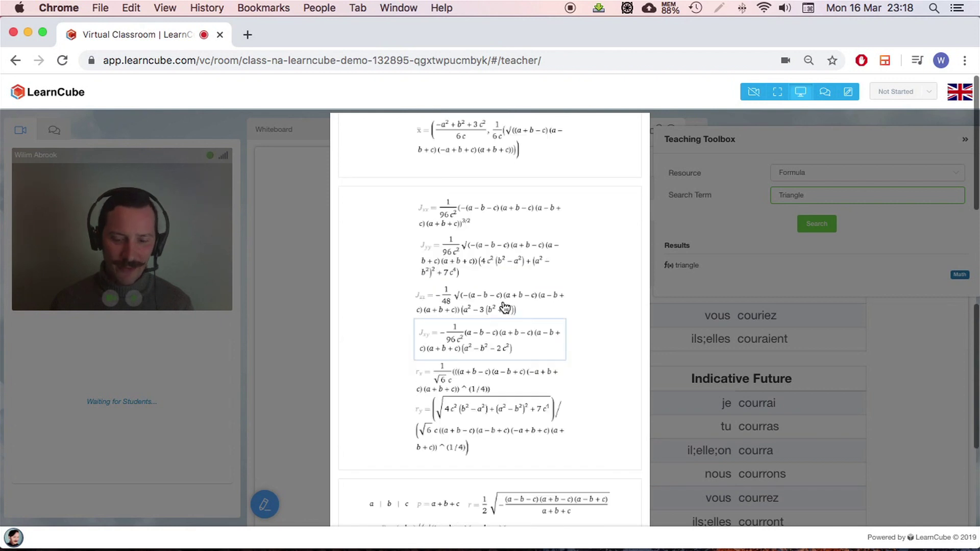
scroll(505, 308, "up", 13)
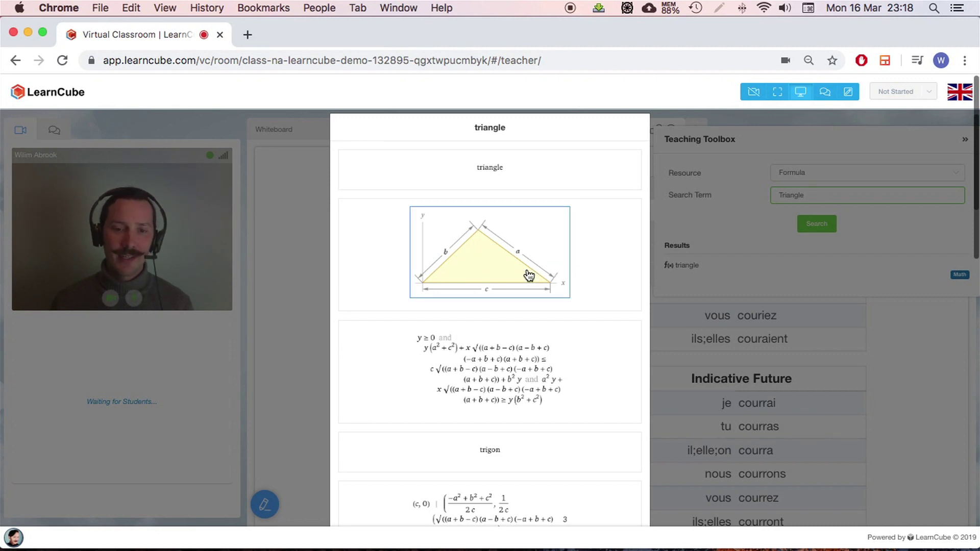
scroll(528, 268, "down", 5)
left_click(561, 518)
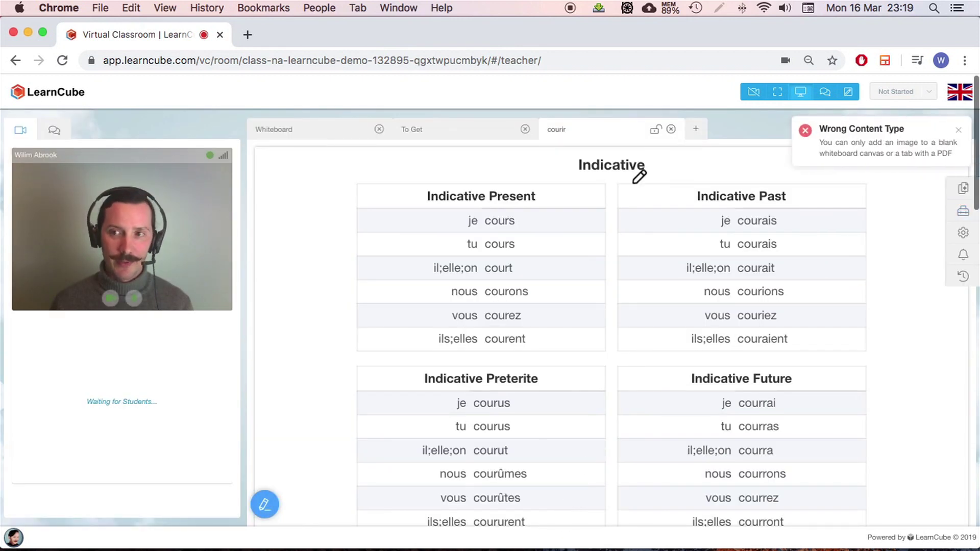
Close the courir tab, add the triangle diagram to a new blank whiteboard, and move it up-left.
left_click(671, 130)
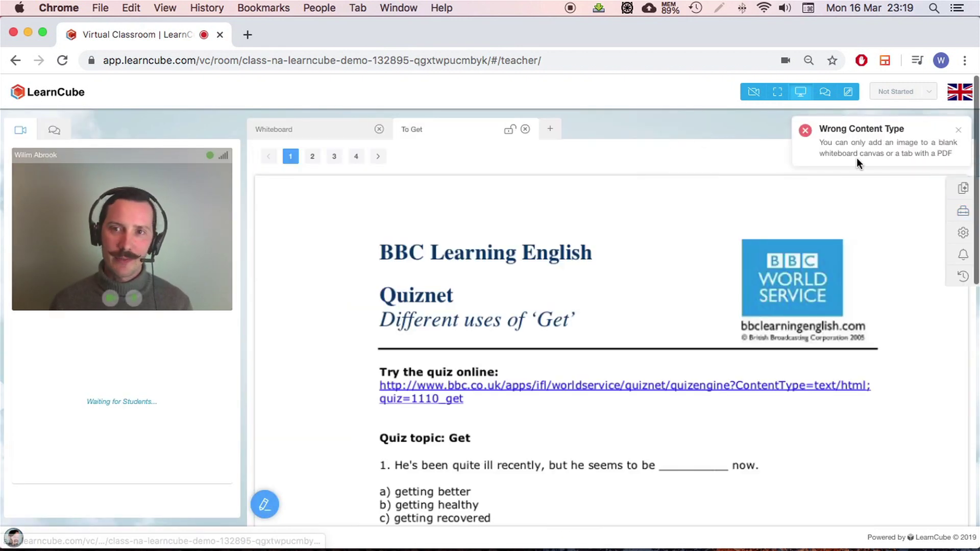
left_click(550, 130)
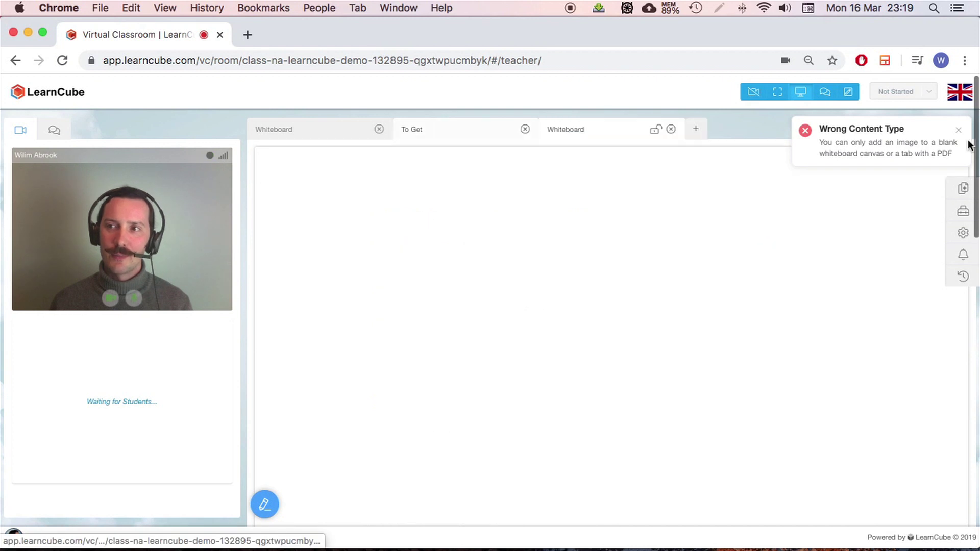
left_click(963, 188)
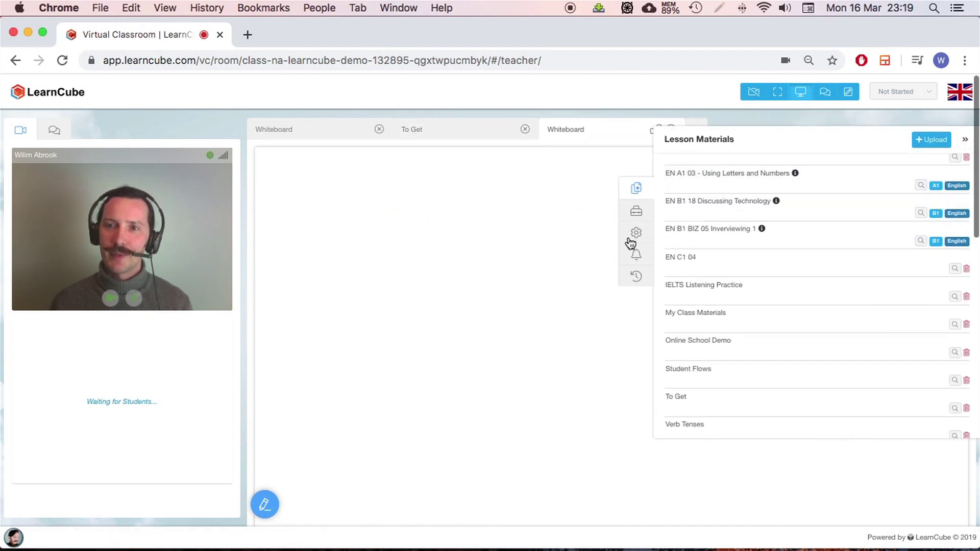
left_click(645, 213)
left_click(683, 266)
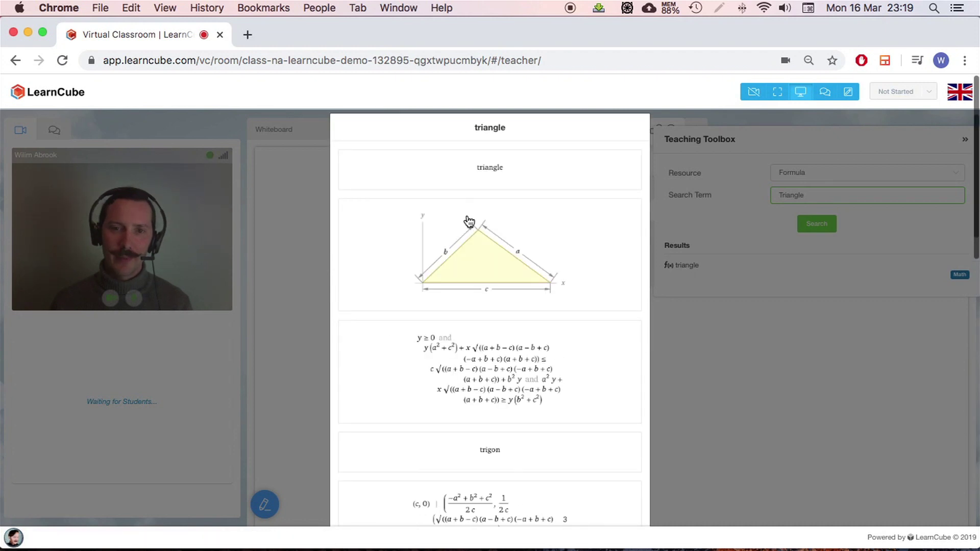
scroll(470, 235, "down", 15)
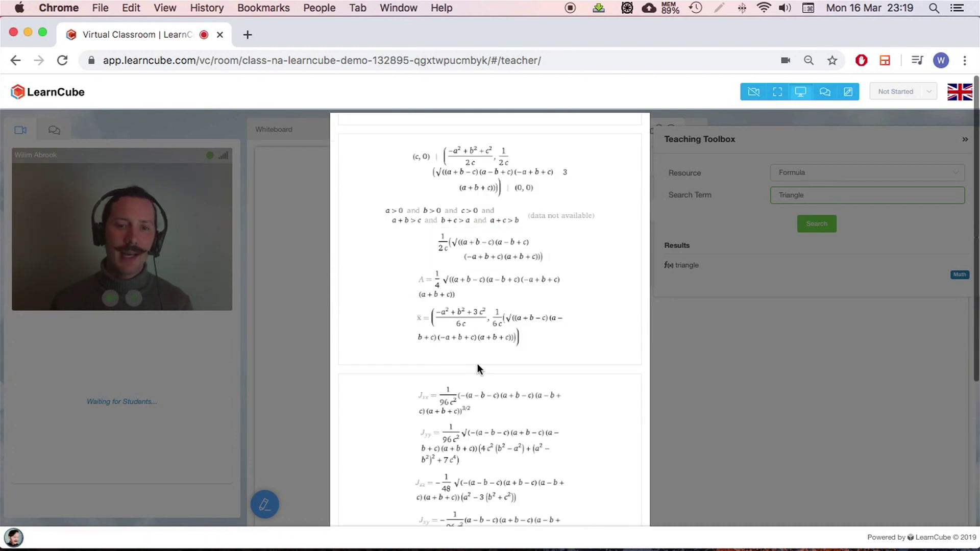
left_click(563, 513)
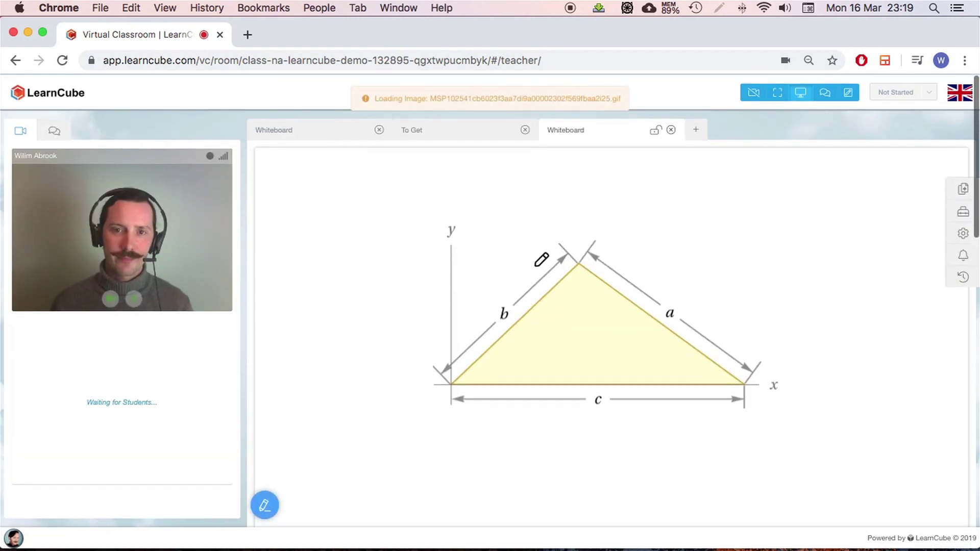
left_click(265, 505)
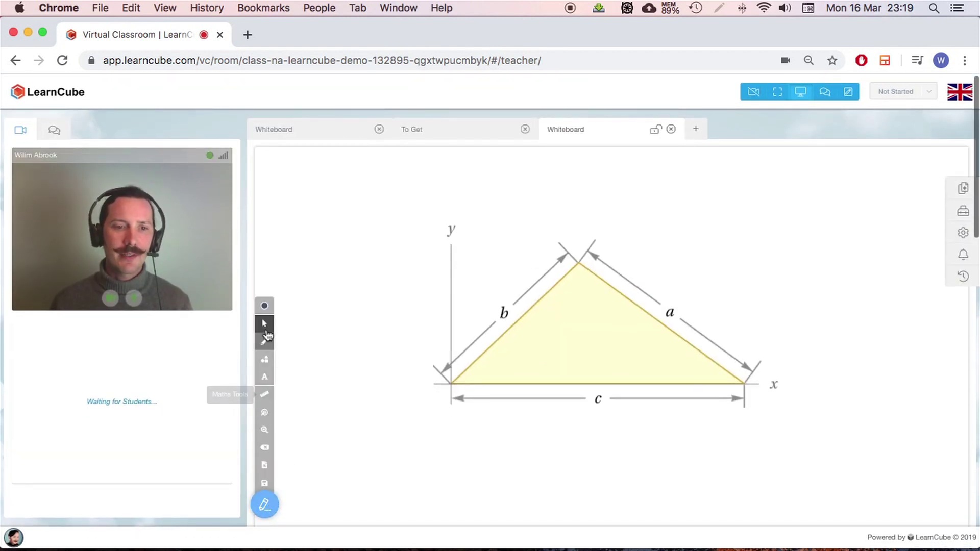
left_click_drag(550, 377, 432, 344)
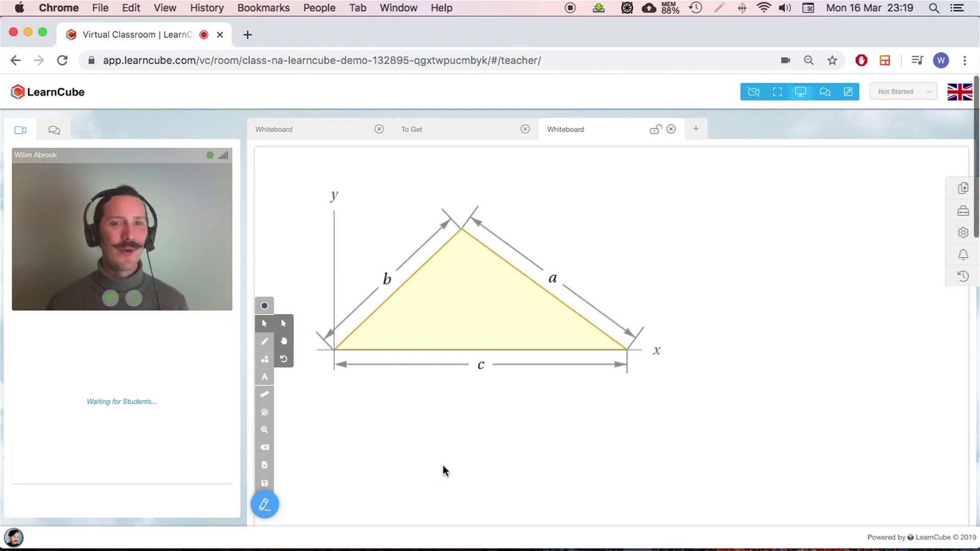
Close the triangle whiteboard and switch the view mode so the To Get document fills the width.
left_click(669, 131)
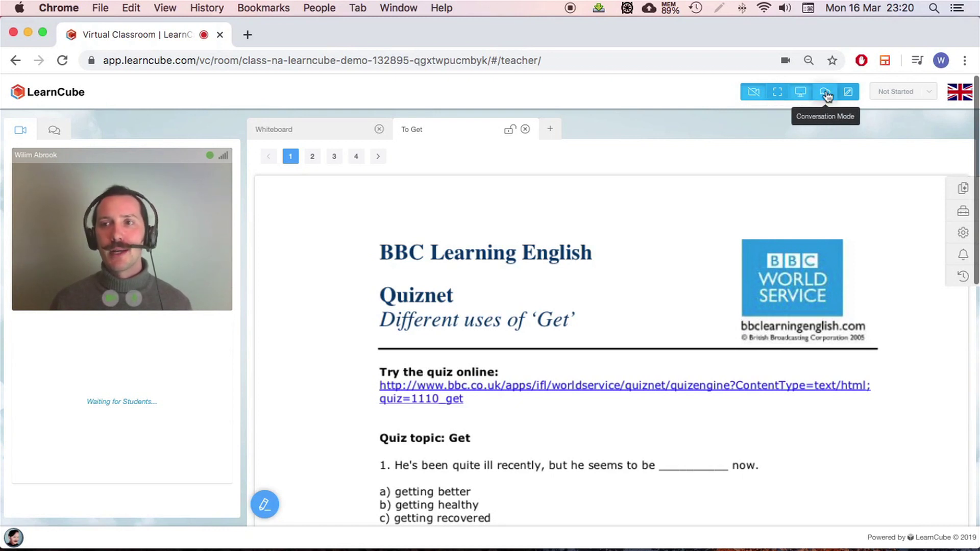
left_click(826, 93)
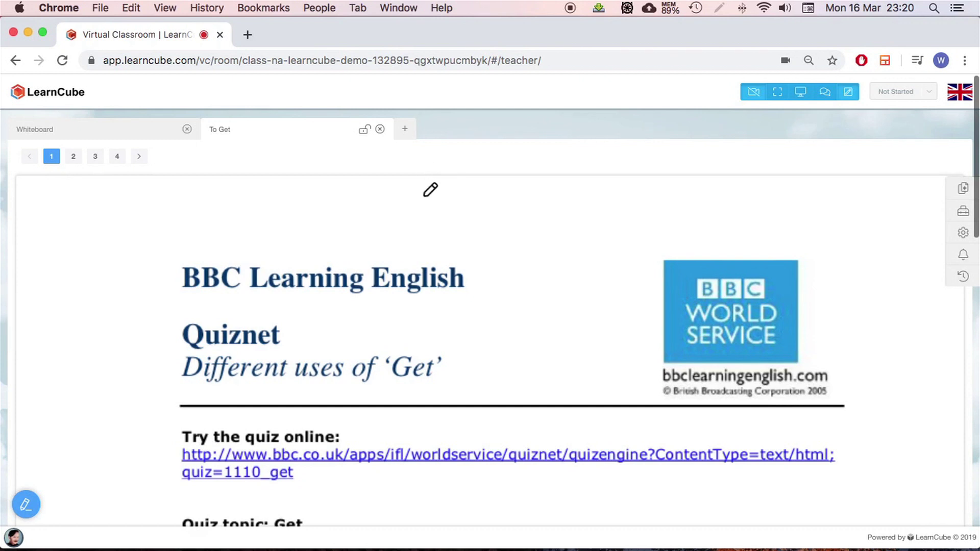
Return to the Standard Class layout with the webcam beside the To Get worksheet.
scroll(430, 224, "down", 5)
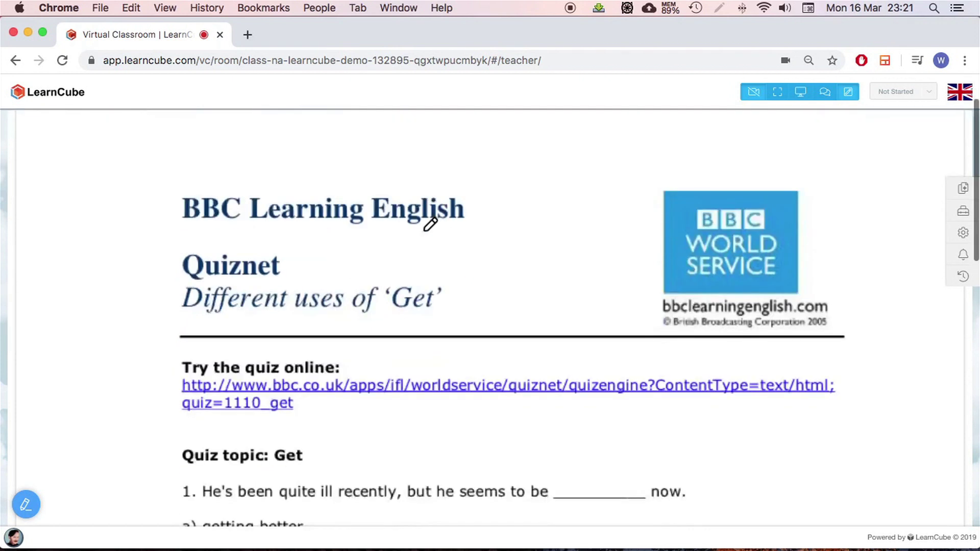
scroll(436, 356, "up", 5)
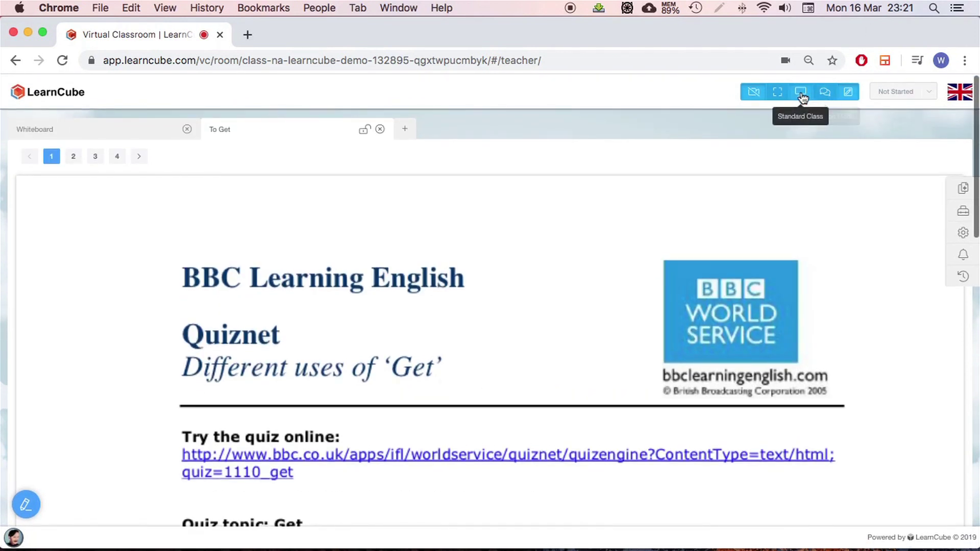
left_click(801, 94)
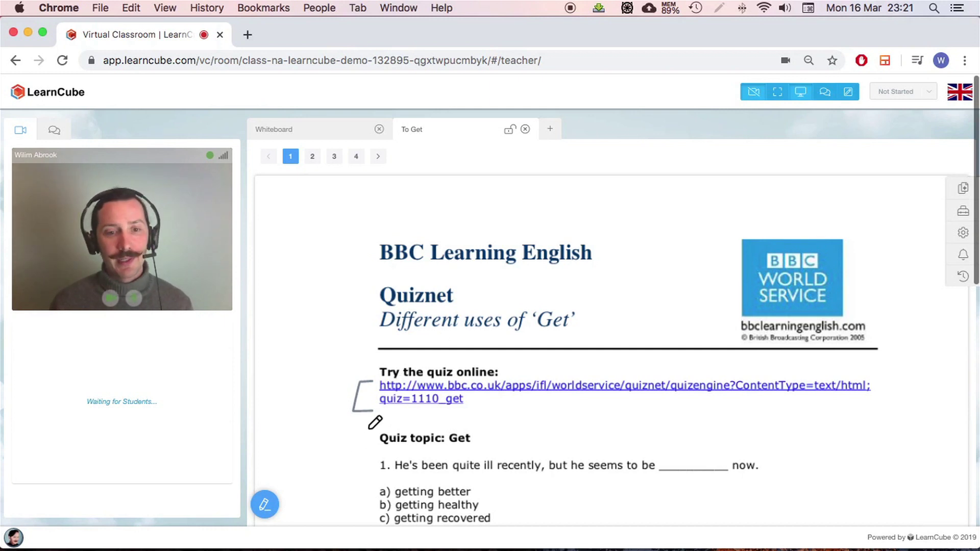
Select and delete the bracket drawn beside the quiz link with the annotation tools.
left_click(265, 504)
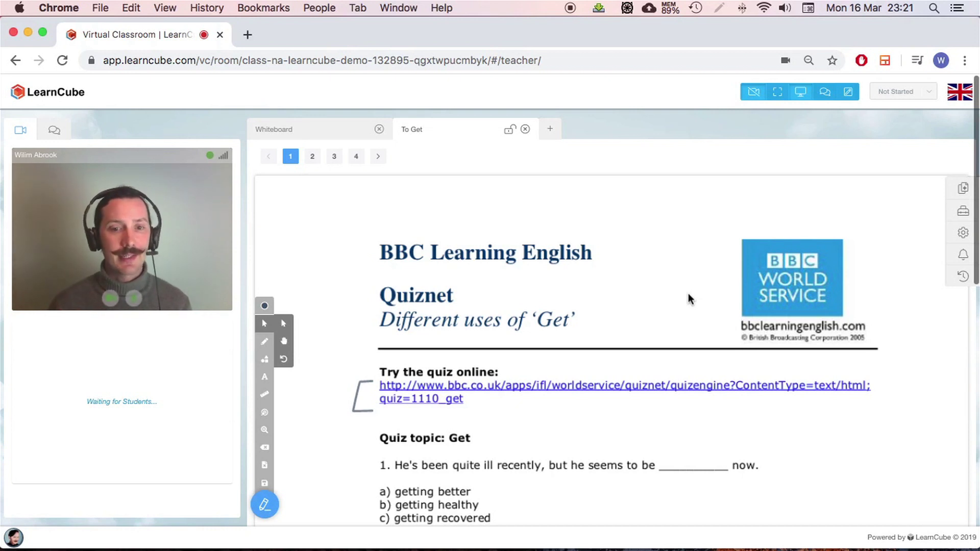
left_click(367, 385)
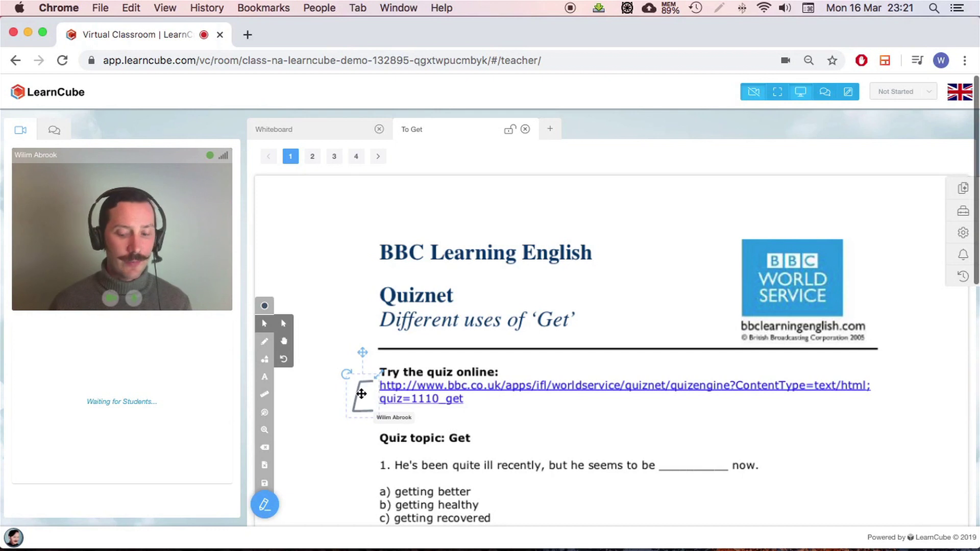
key("BackSpace")
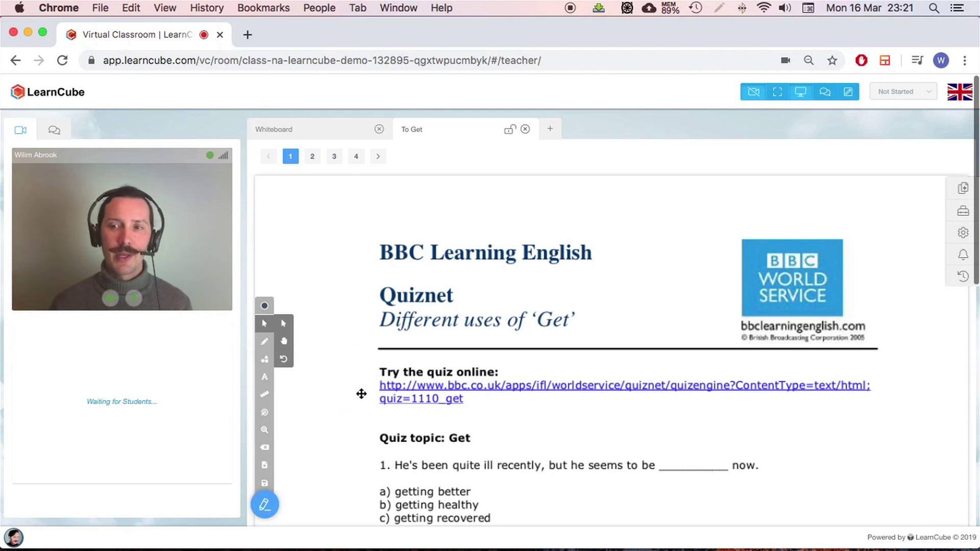
left_click(265, 504)
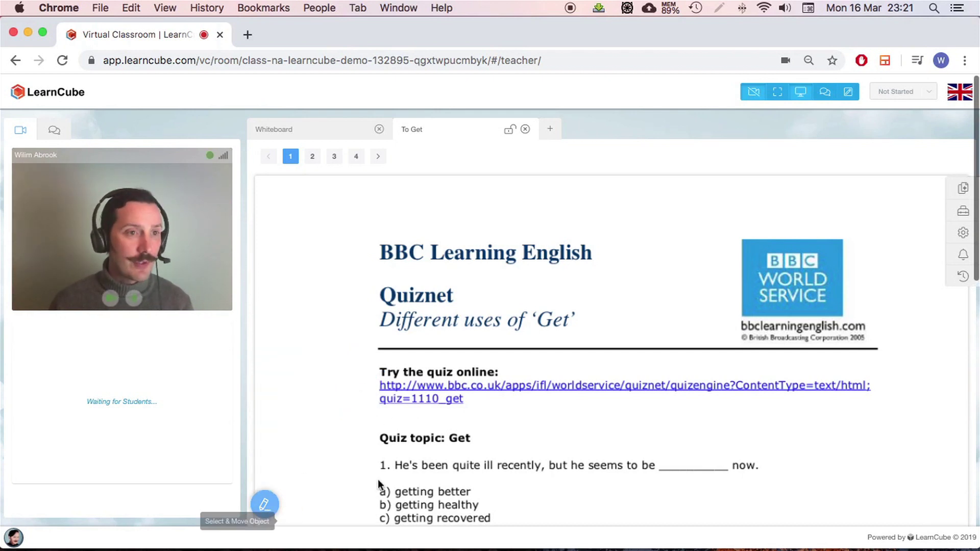
left_click(55, 131)
left_click(73, 507)
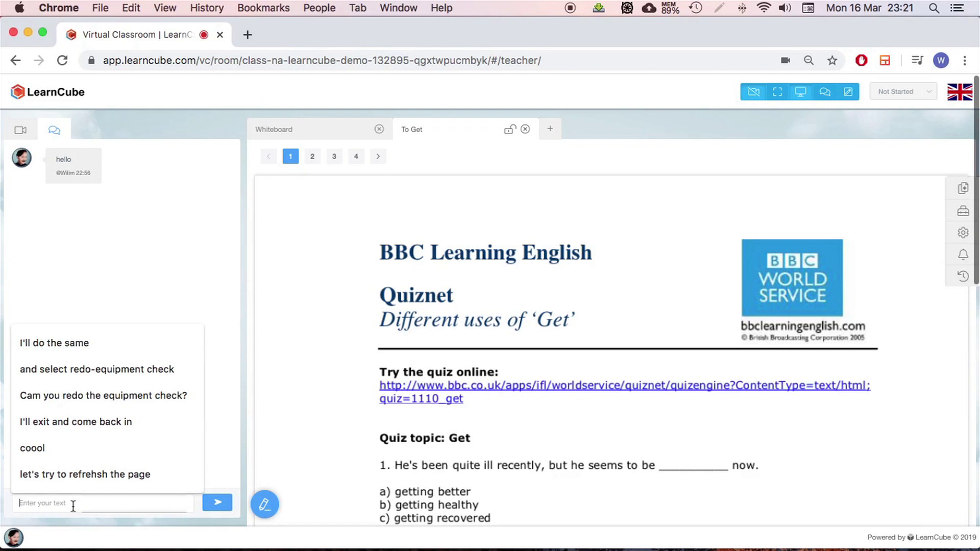
type("www.go")
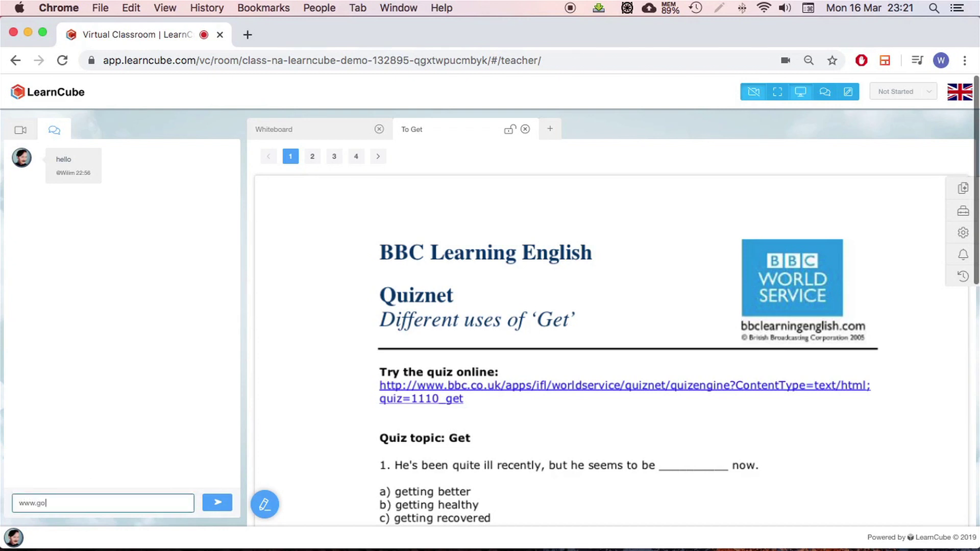
key("Return")
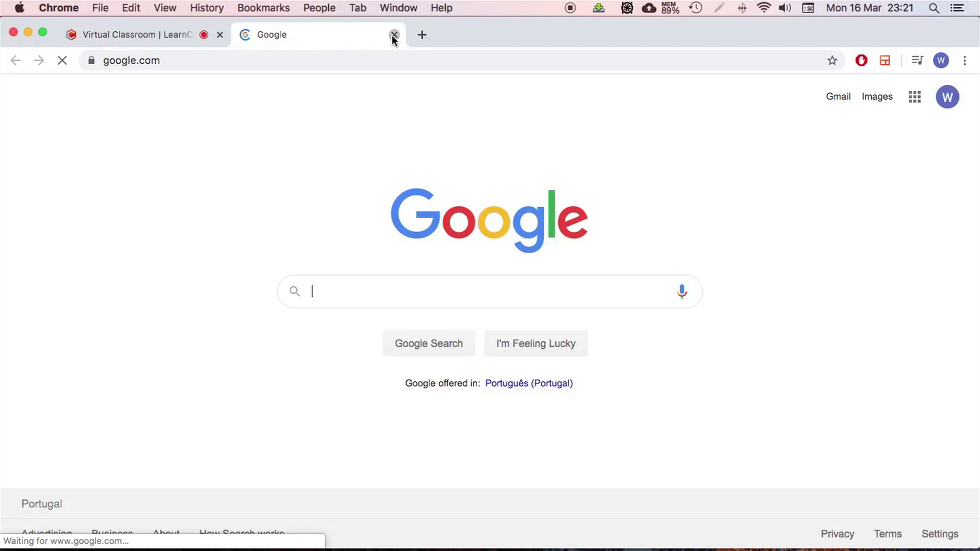
key("super+w")
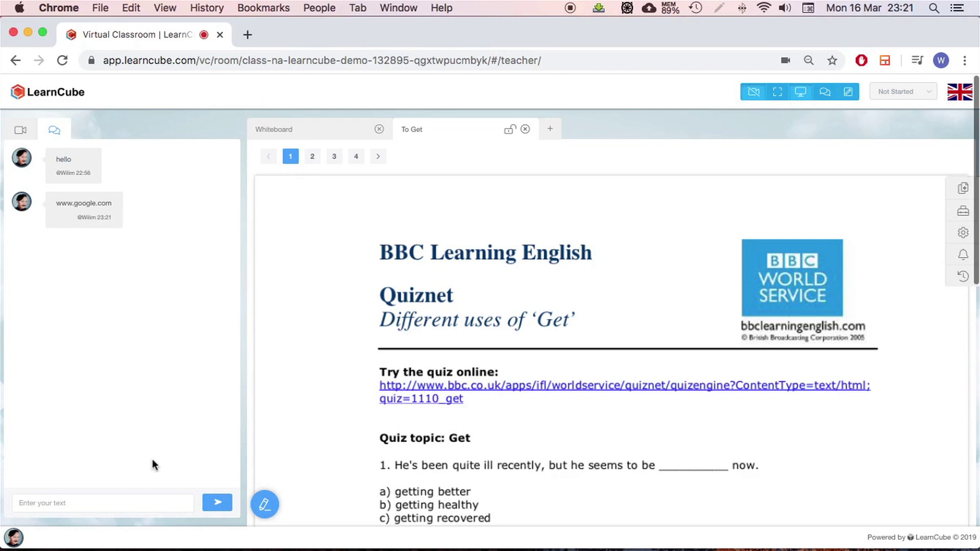
Post fast.com in the chat, run its speed test, and close the Fast.com tab.
left_click(98, 498)
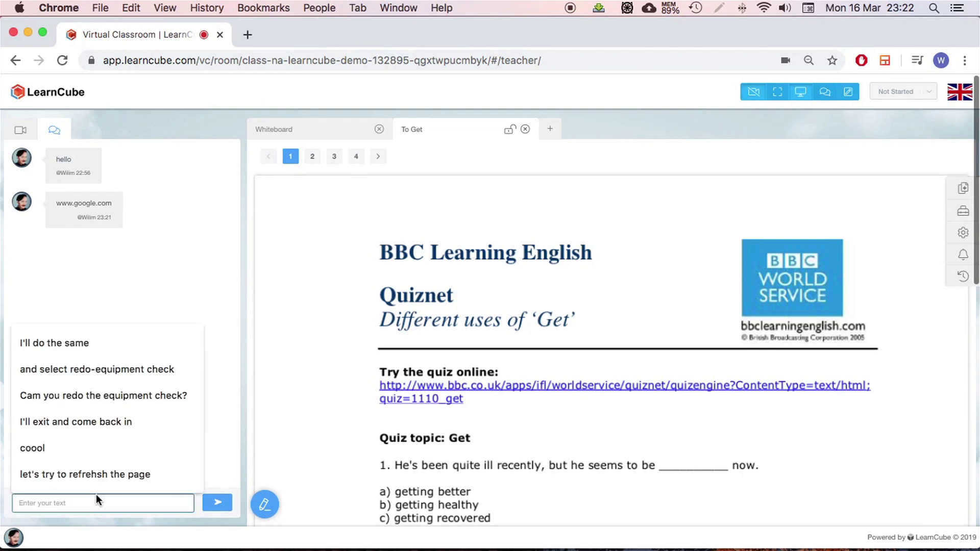
type("fast.com")
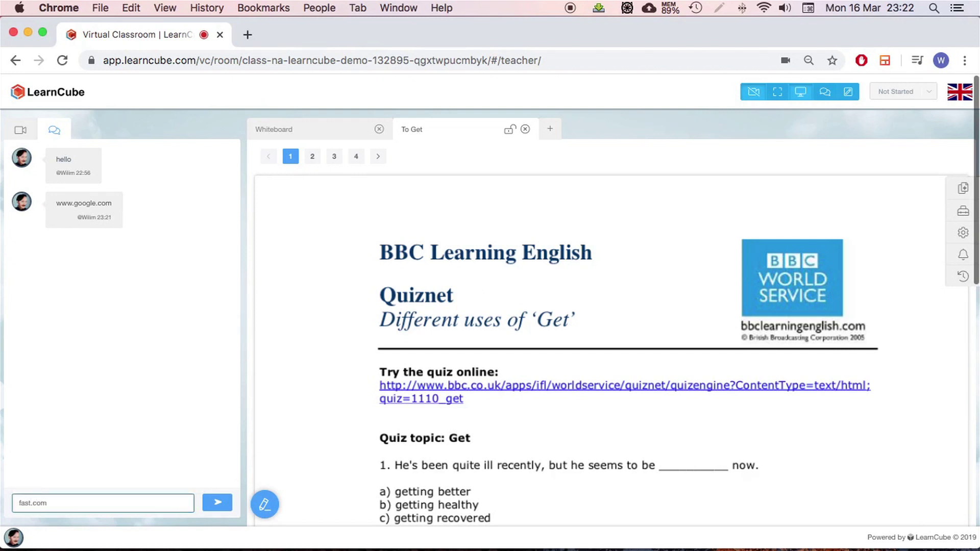
key("Return")
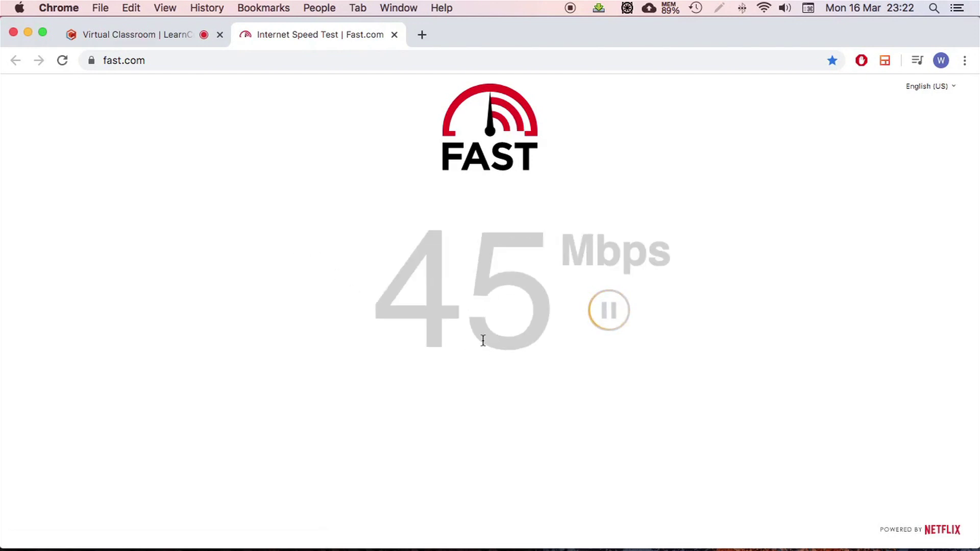
left_click(395, 35)
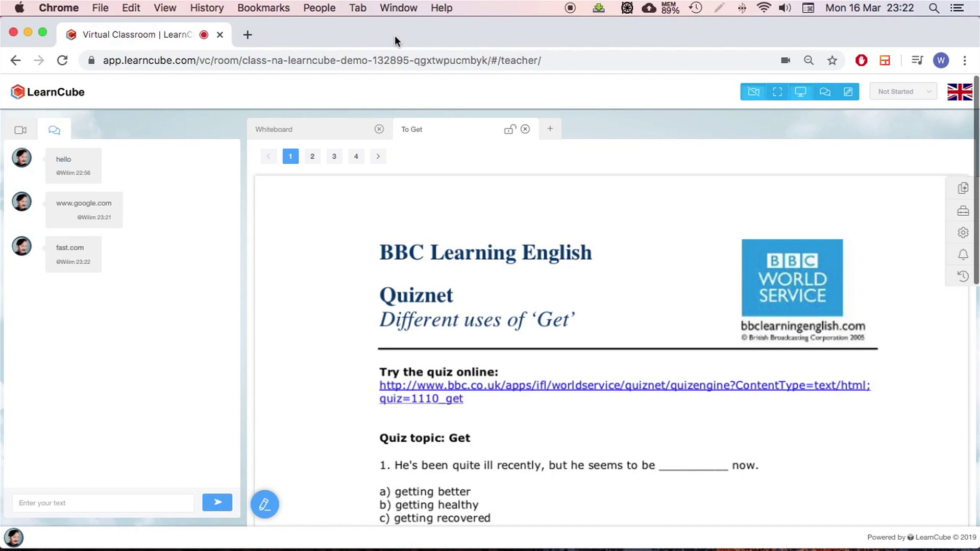
Switch the left panel from the class chat back to the teacher's webcam feed.
left_click(21, 130)
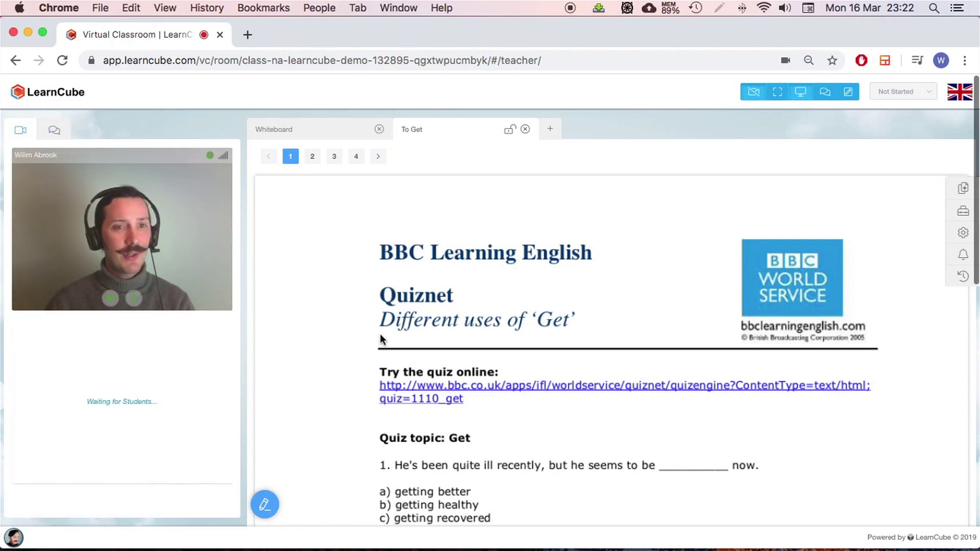